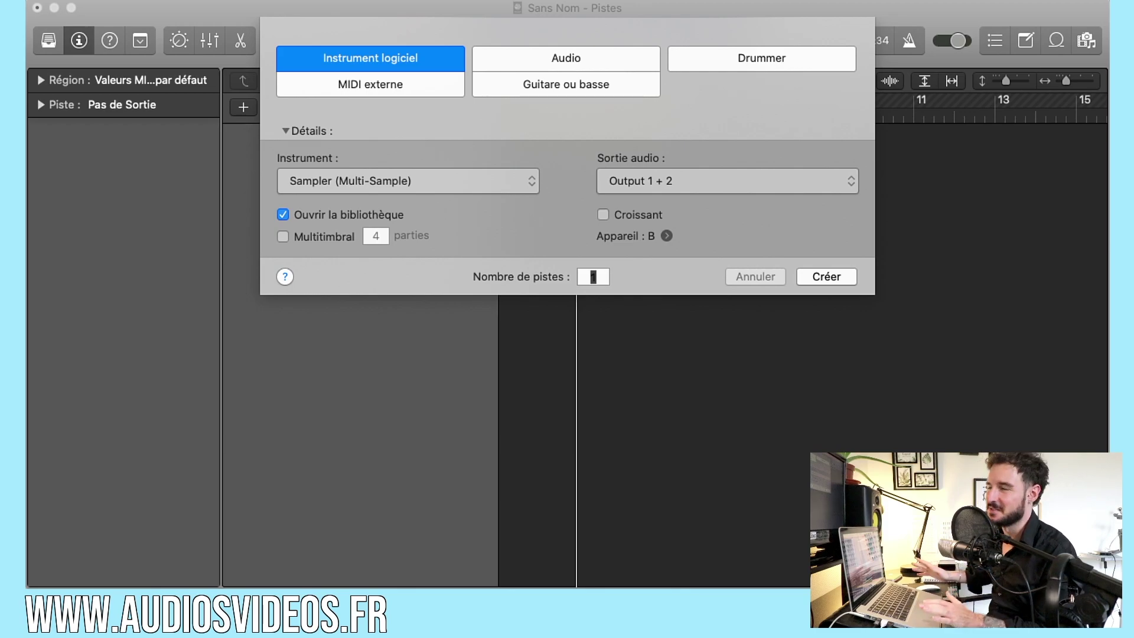
- Create one new audio track in the empty project
left_click(552, 55)
left_click(842, 325)
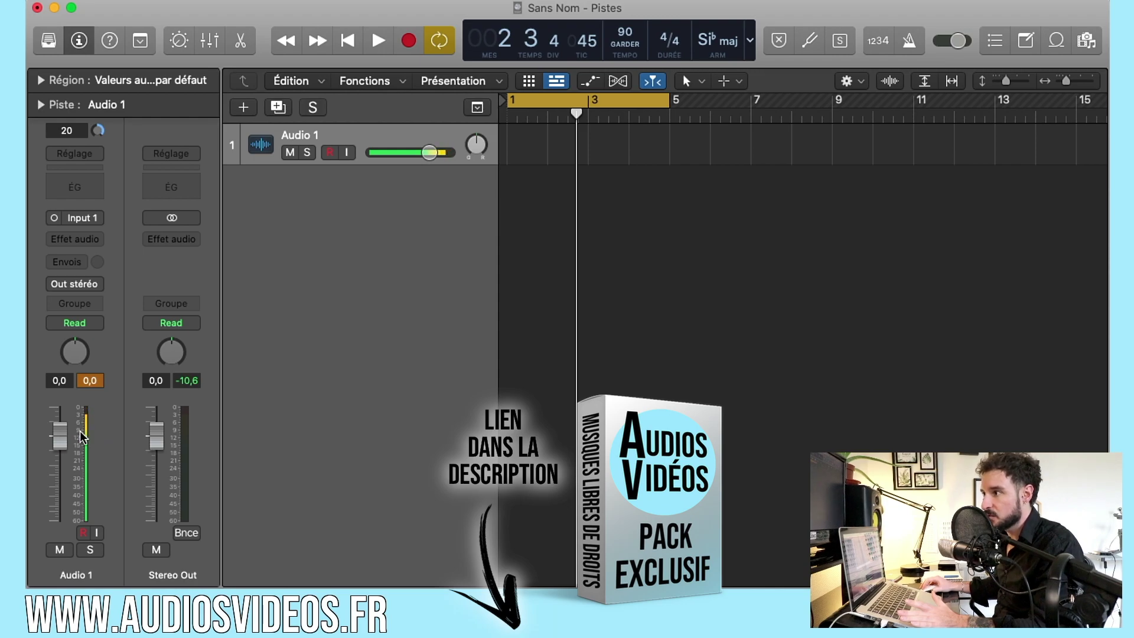
- Review the audio track's input choices, switch its channel mode to stereo In 1-2, and restore mono Input 1
left_click(89, 219)
mouse_move(106, 267)
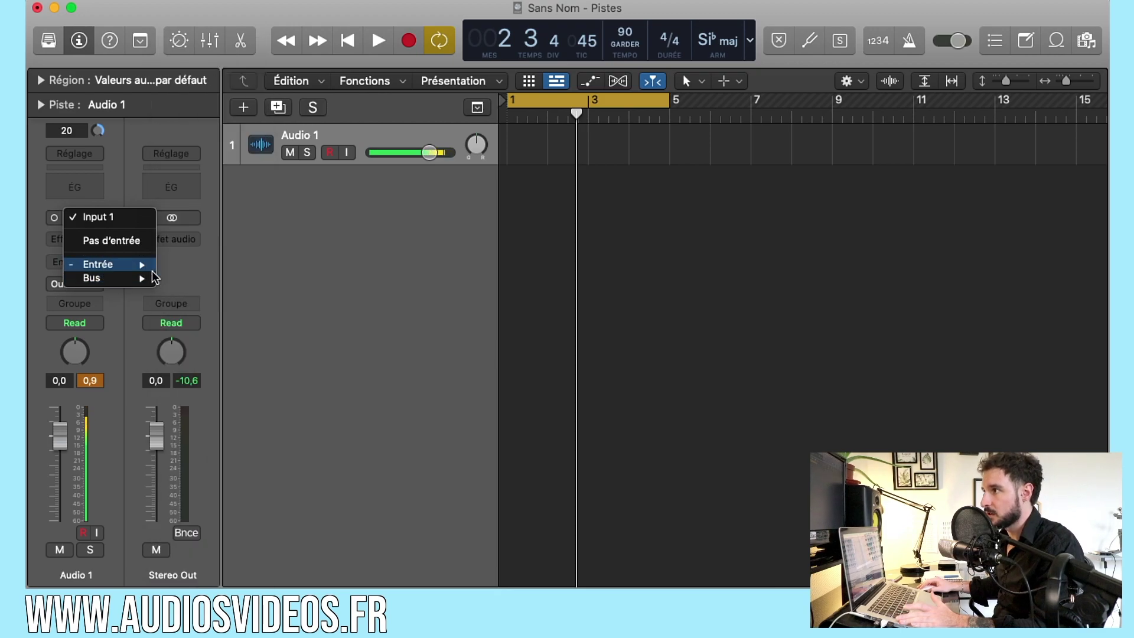
left_click(112, 171)
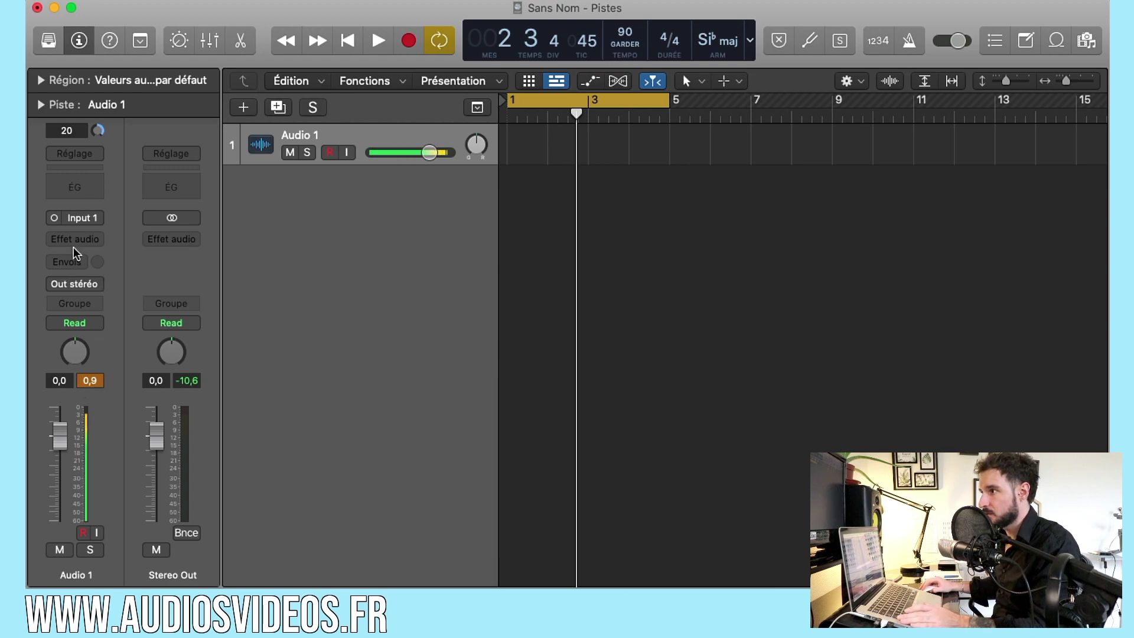
left_click(55, 218)
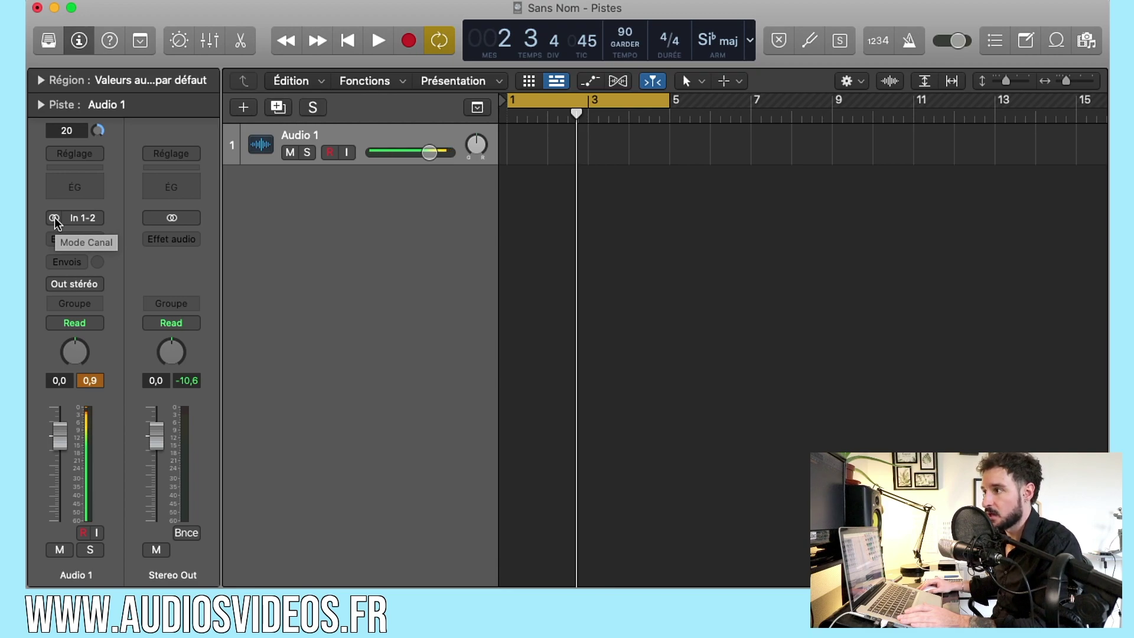
left_click(55, 218)
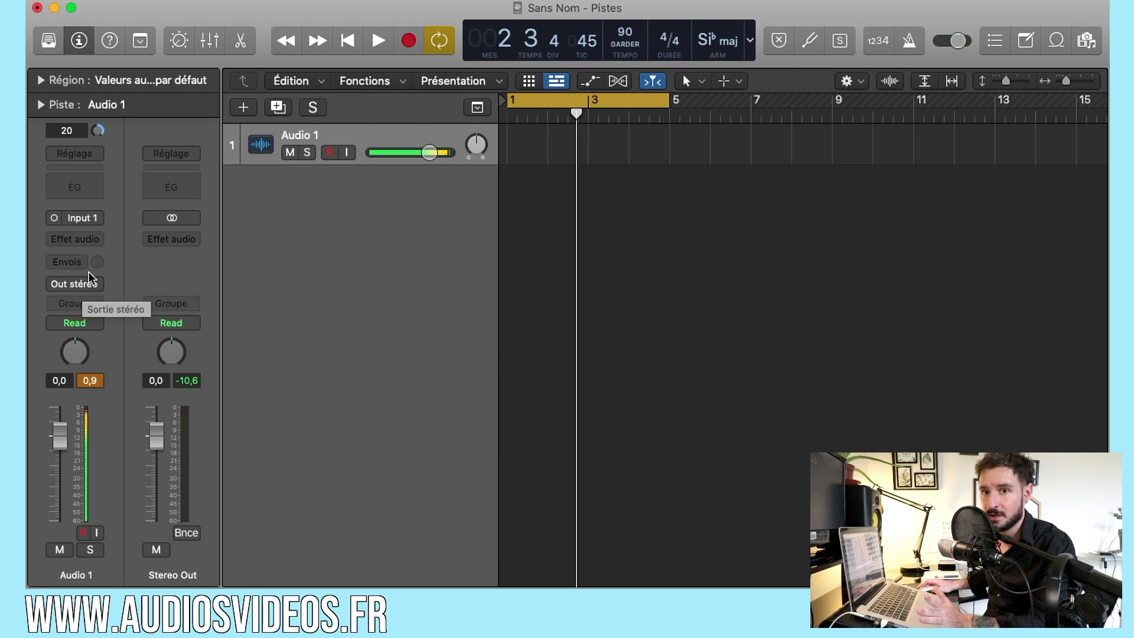
- Load the legacy Logic male voice channel strip setting Male Rapper Vocals onto the audio track
left_click(89, 153)
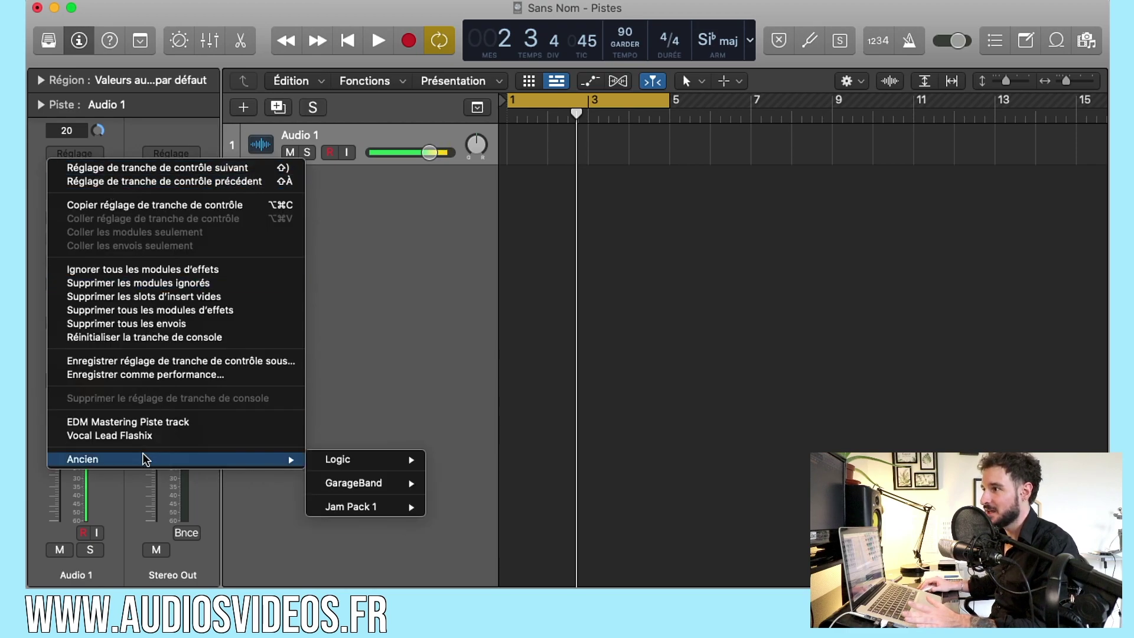
mouse_move(145, 456)
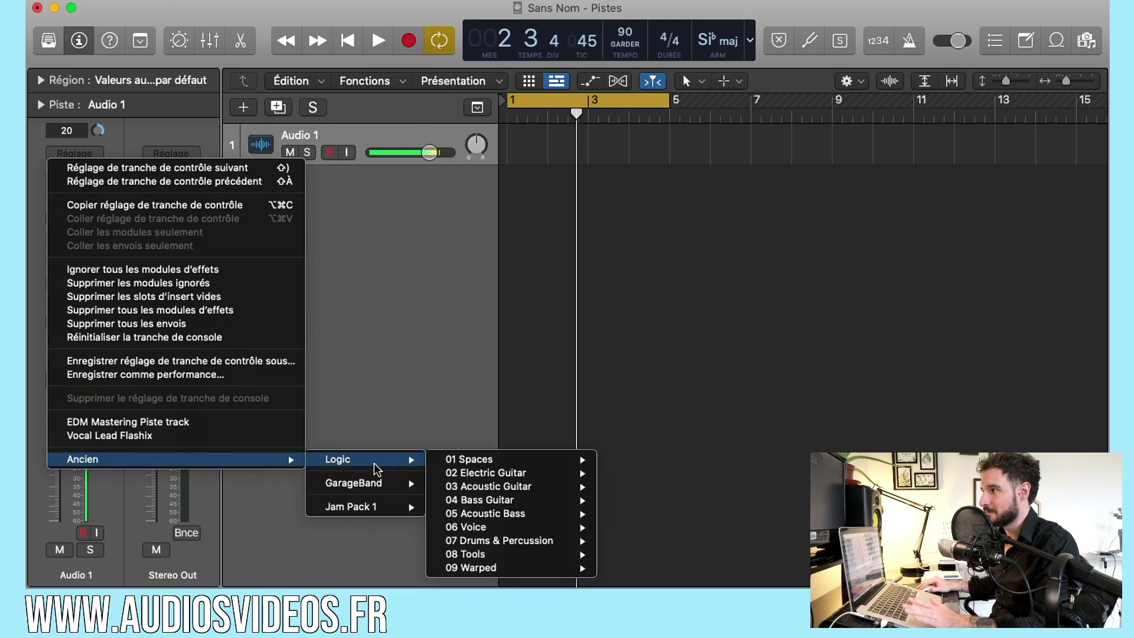
mouse_move(380, 485)
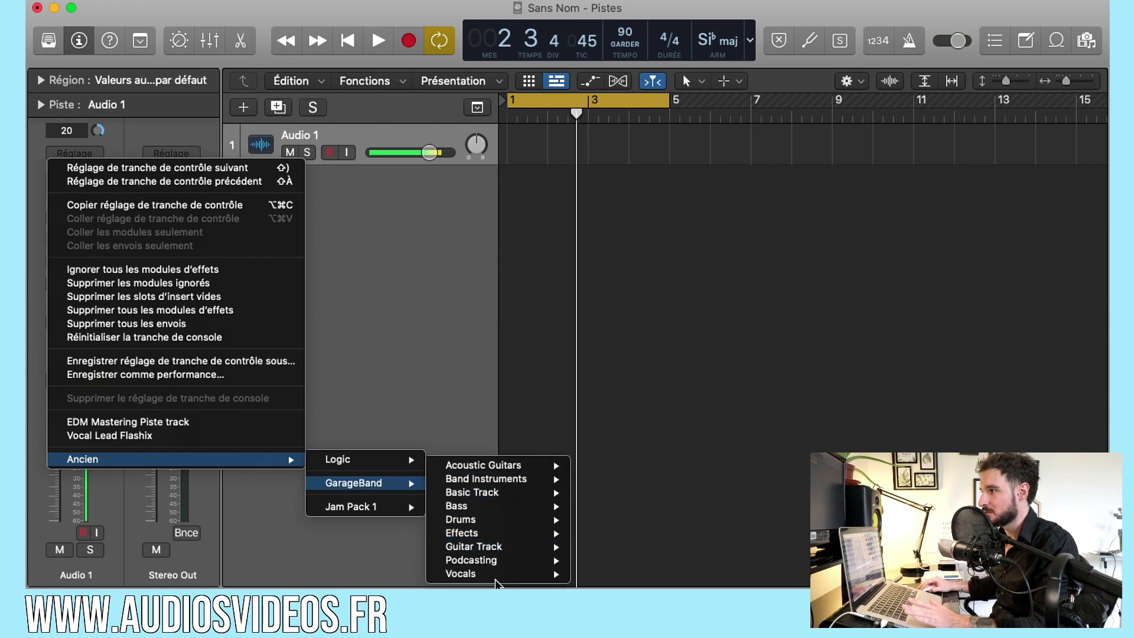
mouse_move(498, 575)
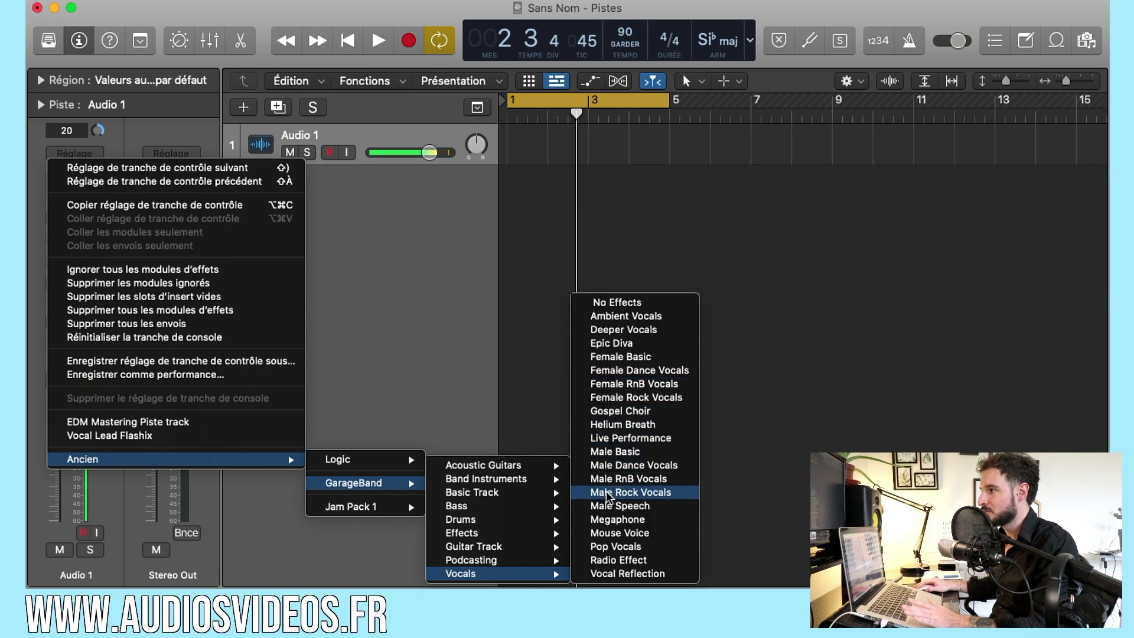
mouse_move(384, 459)
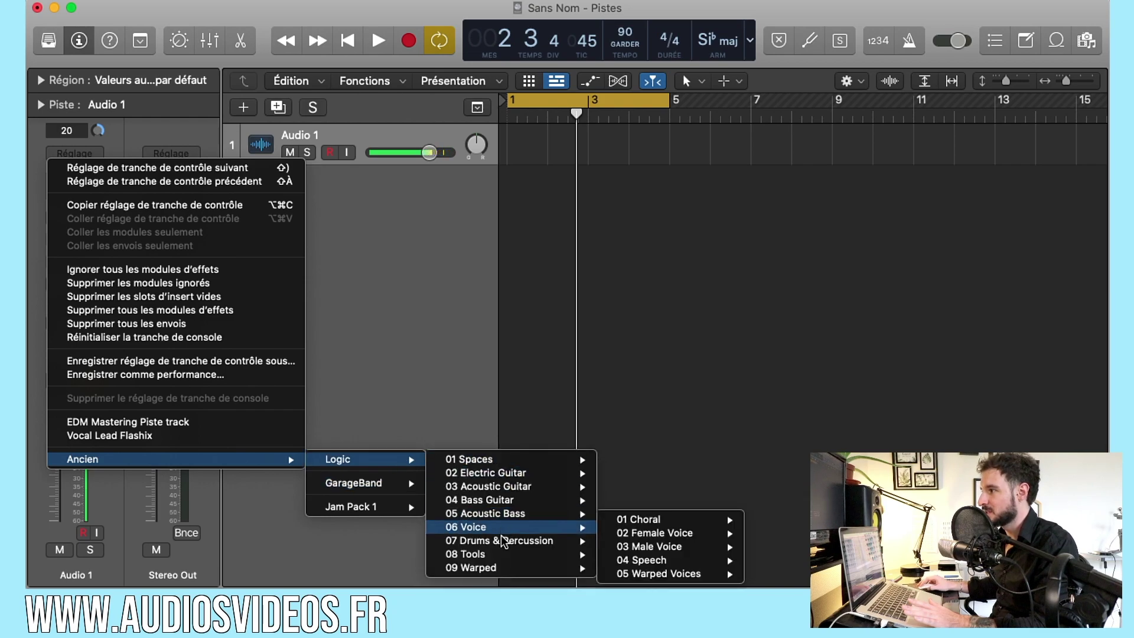
mouse_move(666, 522)
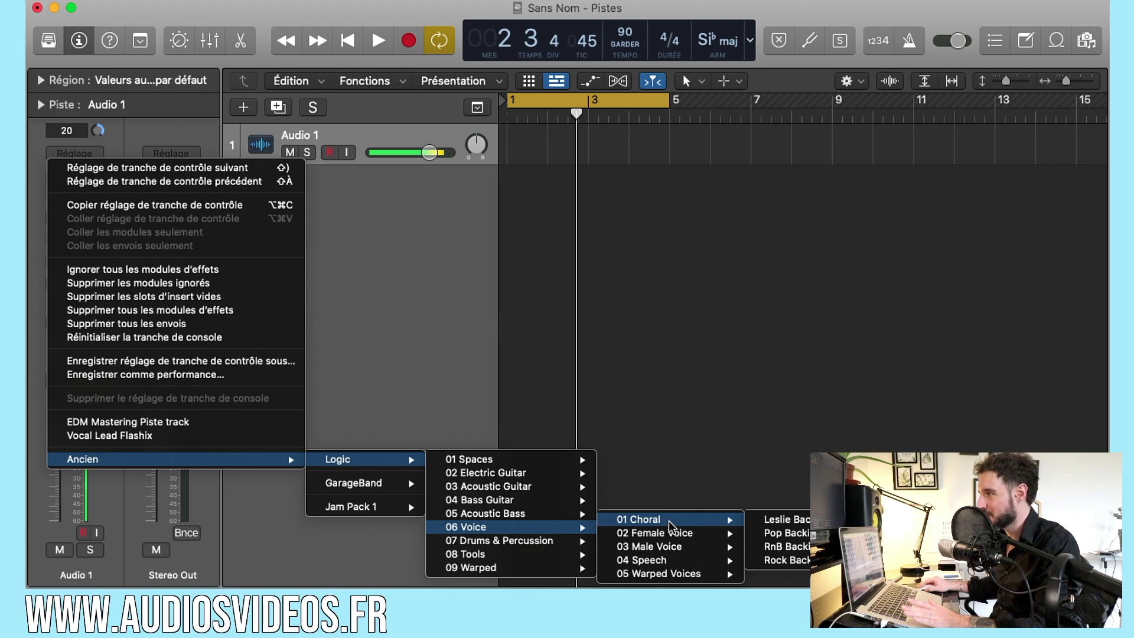
mouse_move(702, 546)
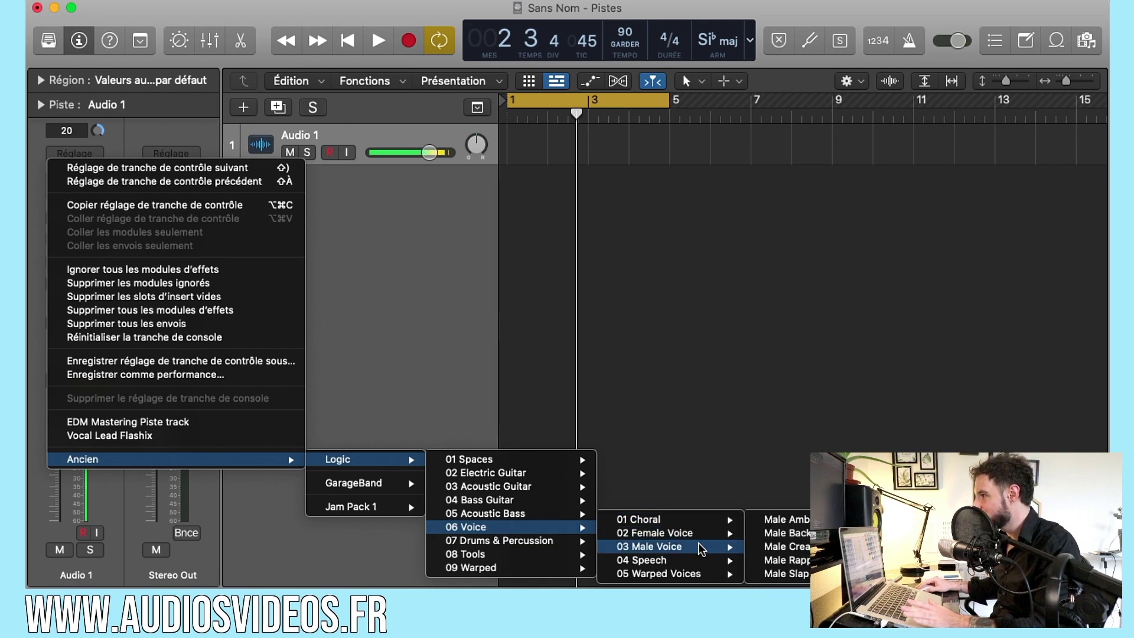
left_click(791, 560)
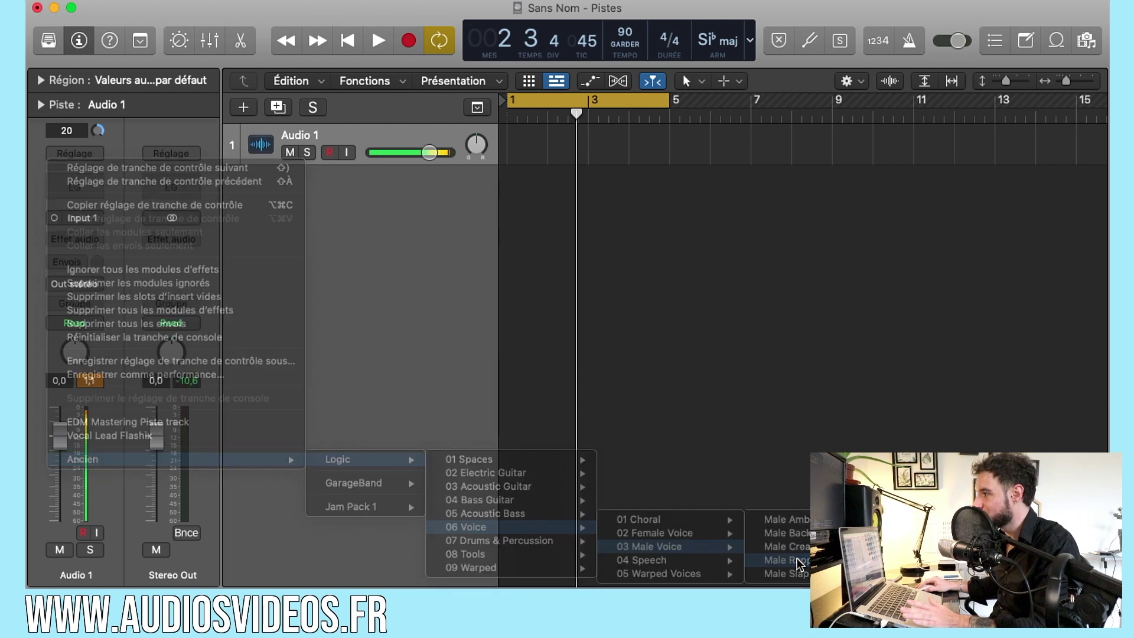
- Inspect the Compressor and Channel EQ settings of the Male Rapper Vocals strip and close both plug-in windows
mouse_move(76, 218)
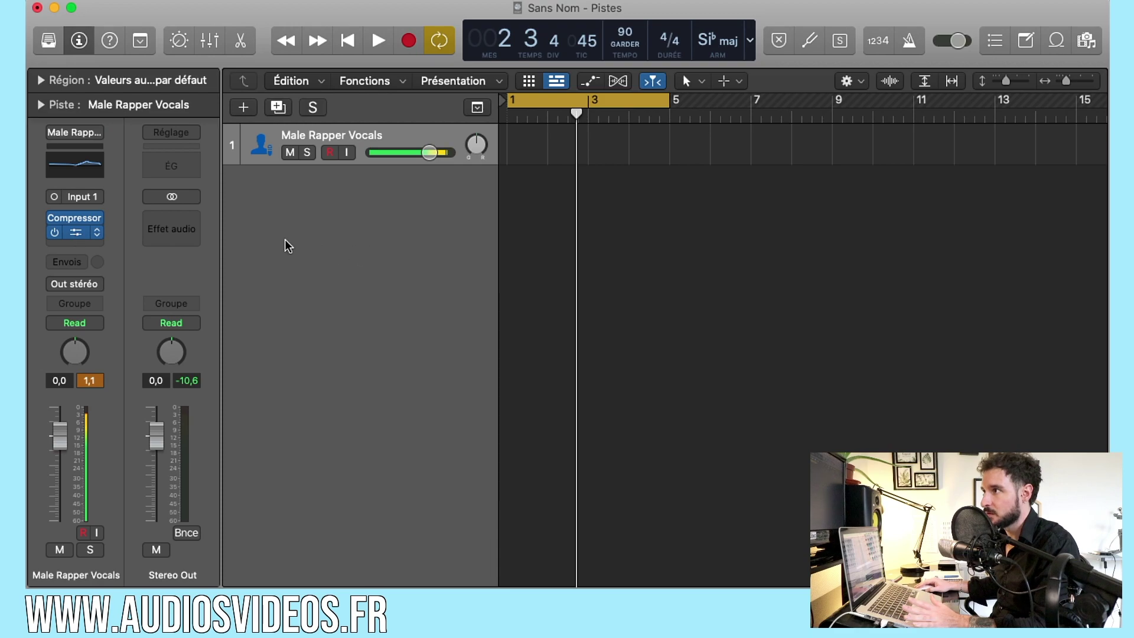
left_click_drag(550, 223, 496, 156)
mouse_move(73, 221)
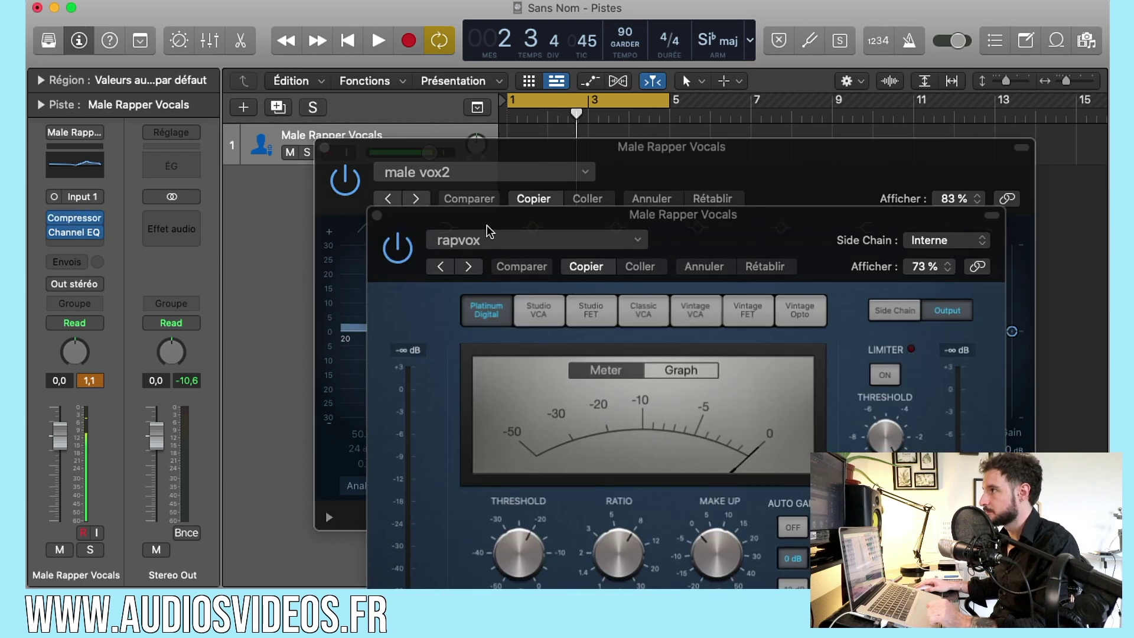
left_click_drag(486, 223, 328, 119)
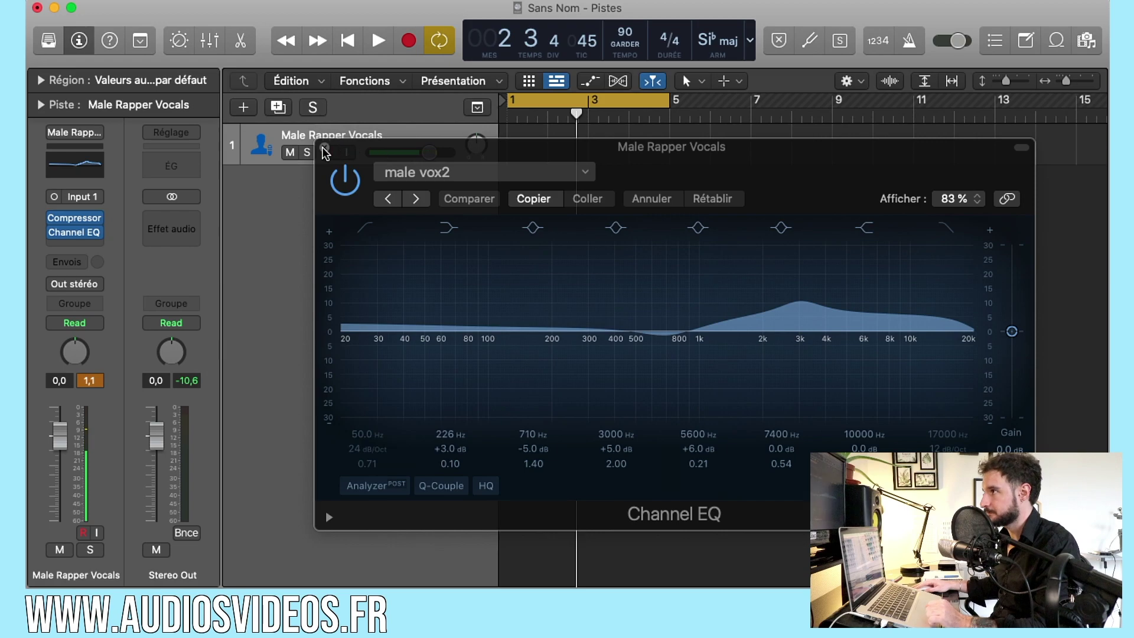
left_click(323, 148)
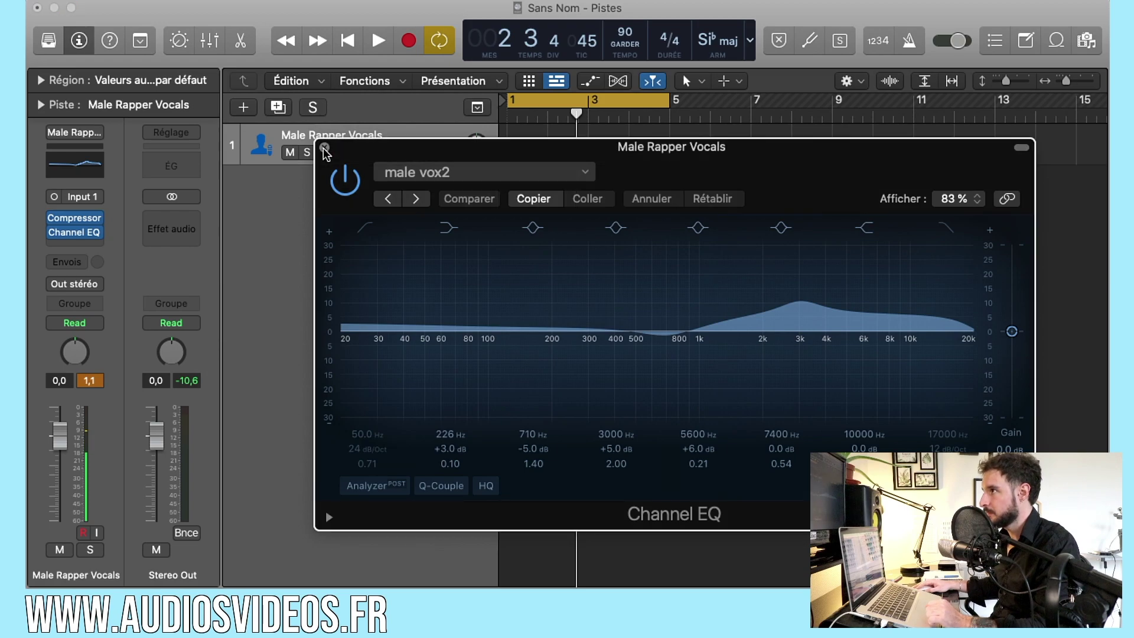
- Replace the track's channel strip setting with the legacy Logic female voice setting Female Ambient Lead Vocal
left_click(96, 137)
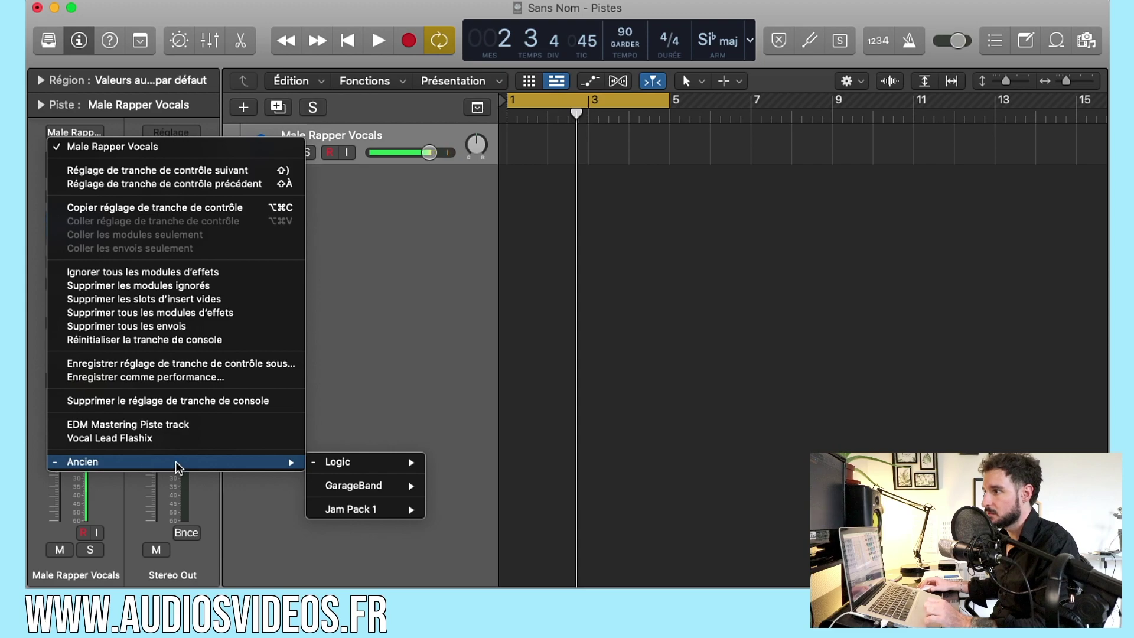
mouse_move(528, 530)
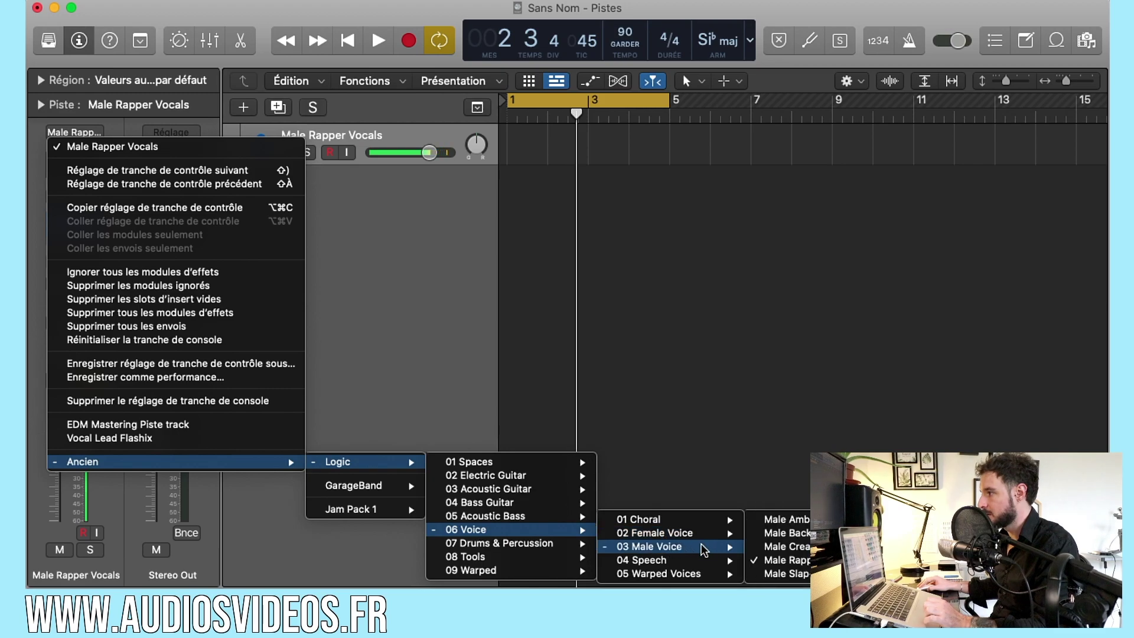
mouse_move(704, 542)
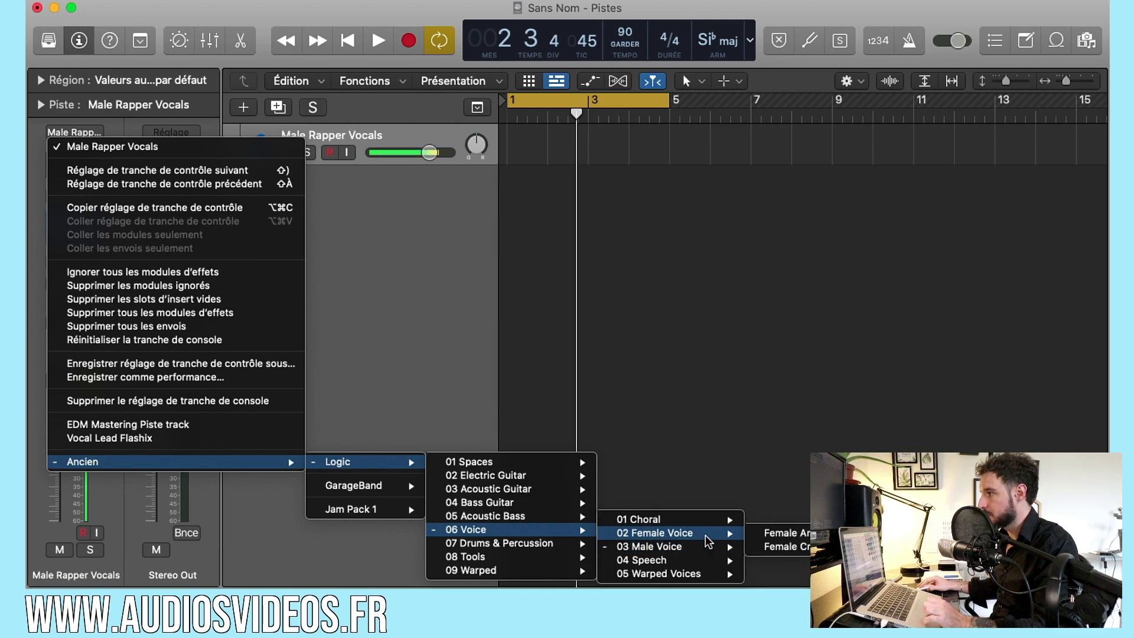
left_click(774, 538)
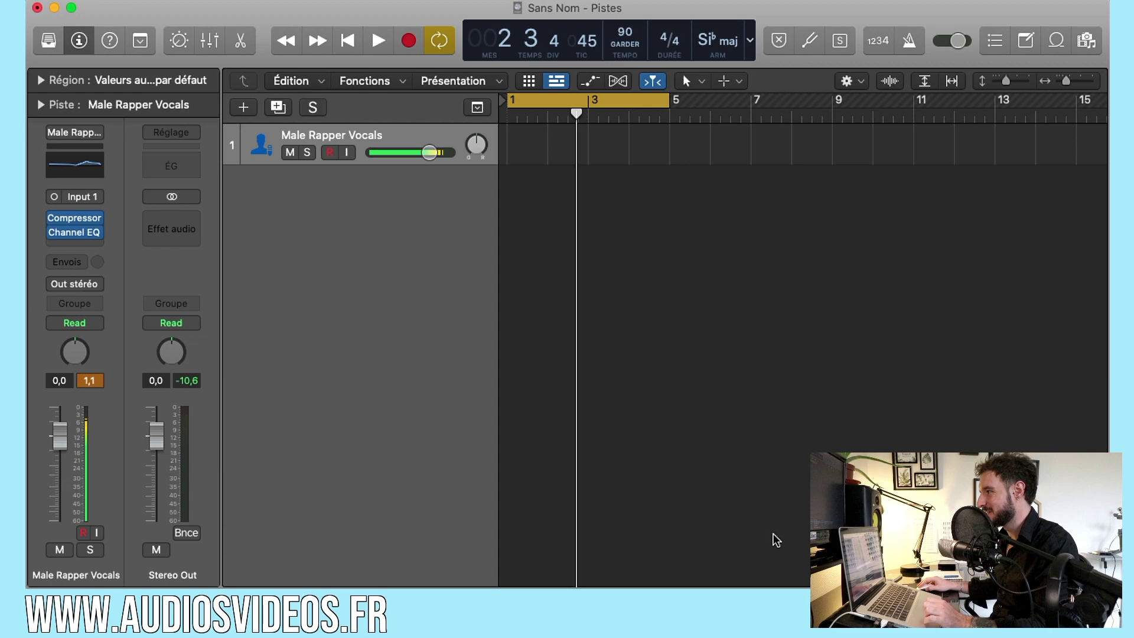
- Examine the Channel EQ, Compressor, Limiter, Ensemble and Space D plug-ins loaded on the Female Ambient Lead Vocal track
mouse_move(76, 179)
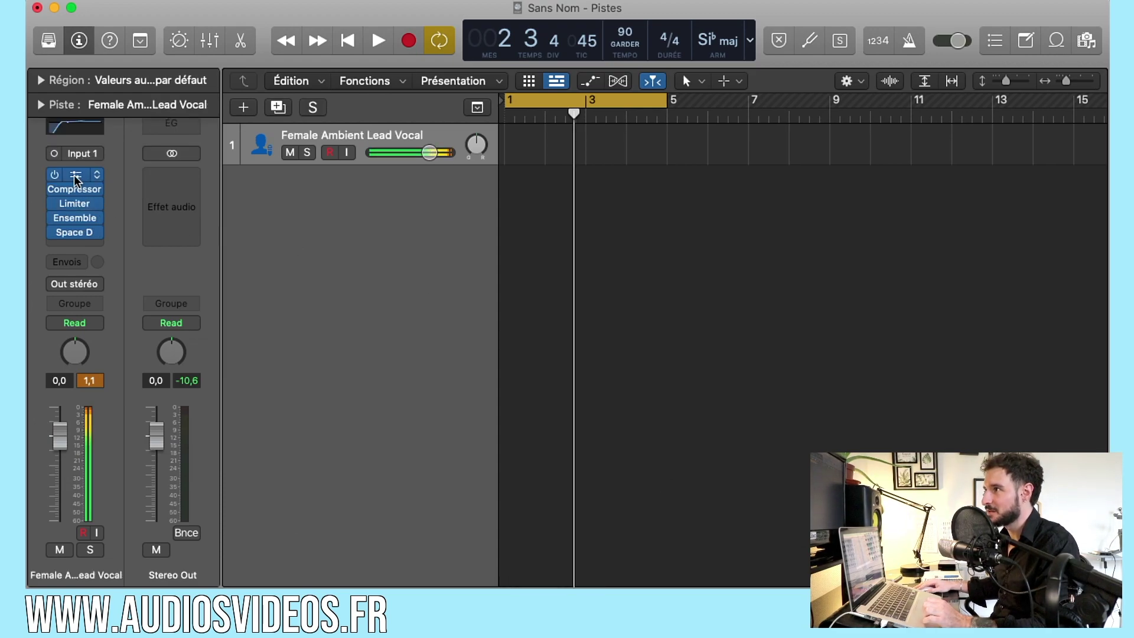
left_click(73, 175)
mouse_move(75, 193)
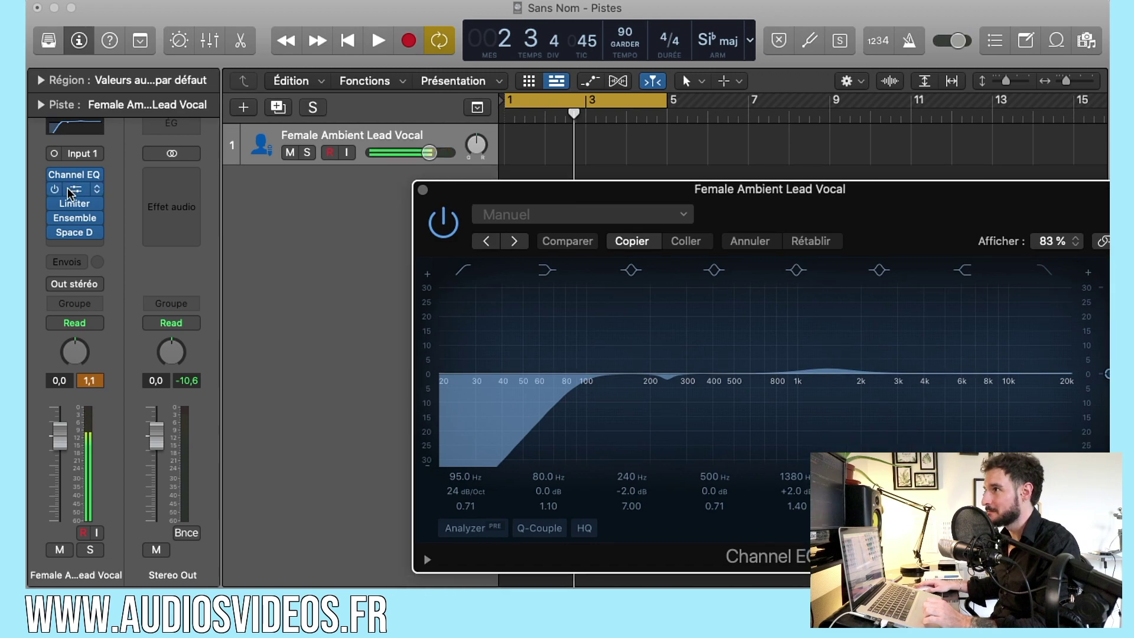
left_click(77, 193)
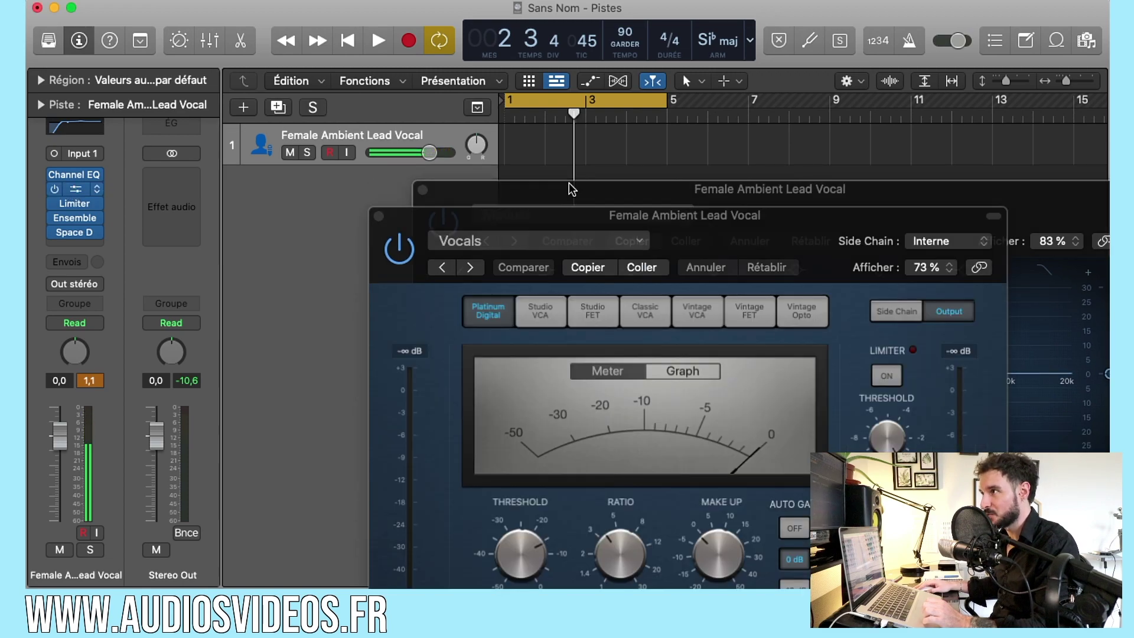
left_click_drag(575, 218, 597, 120)
mouse_move(75, 207)
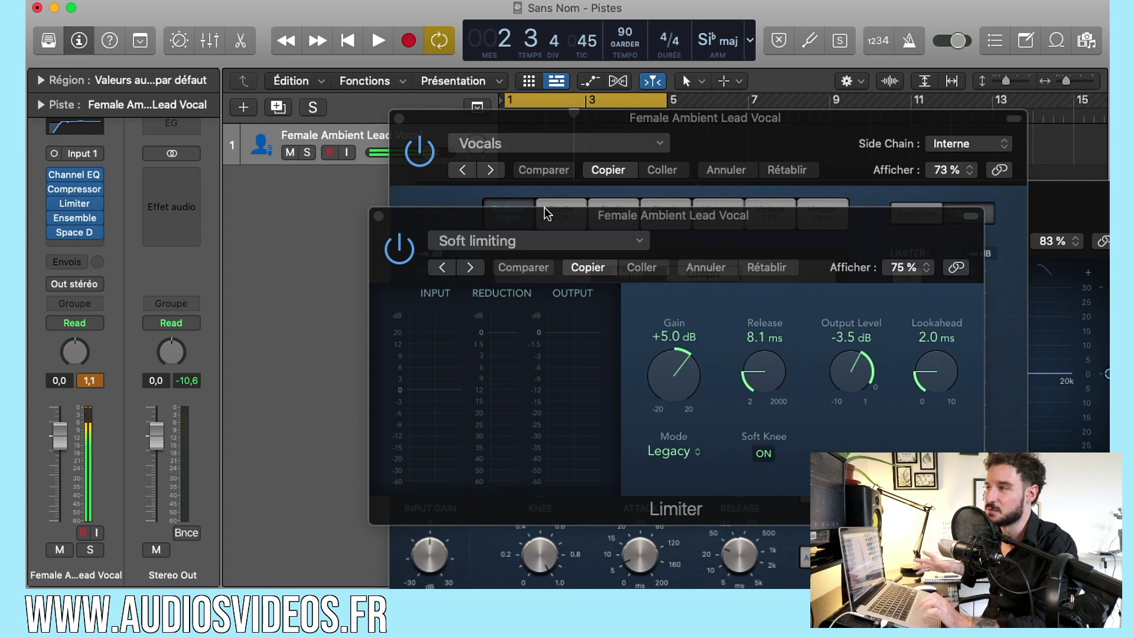
left_click(77, 219)
left_click_drag(531, 219, 462, 108)
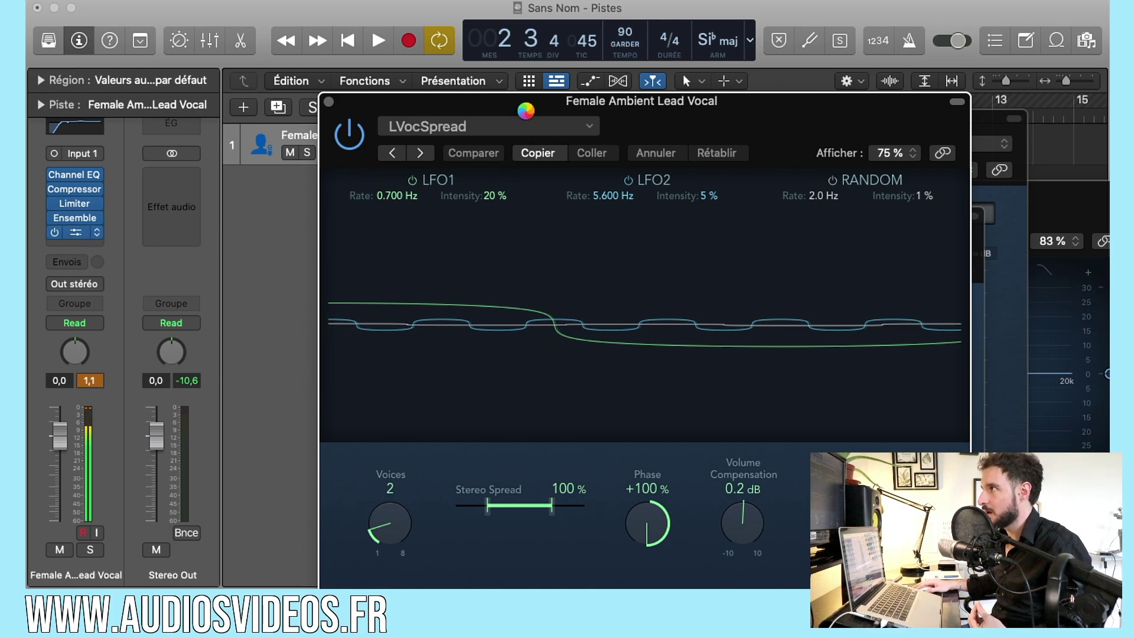
left_click_drag(503, 233, 423, 102)
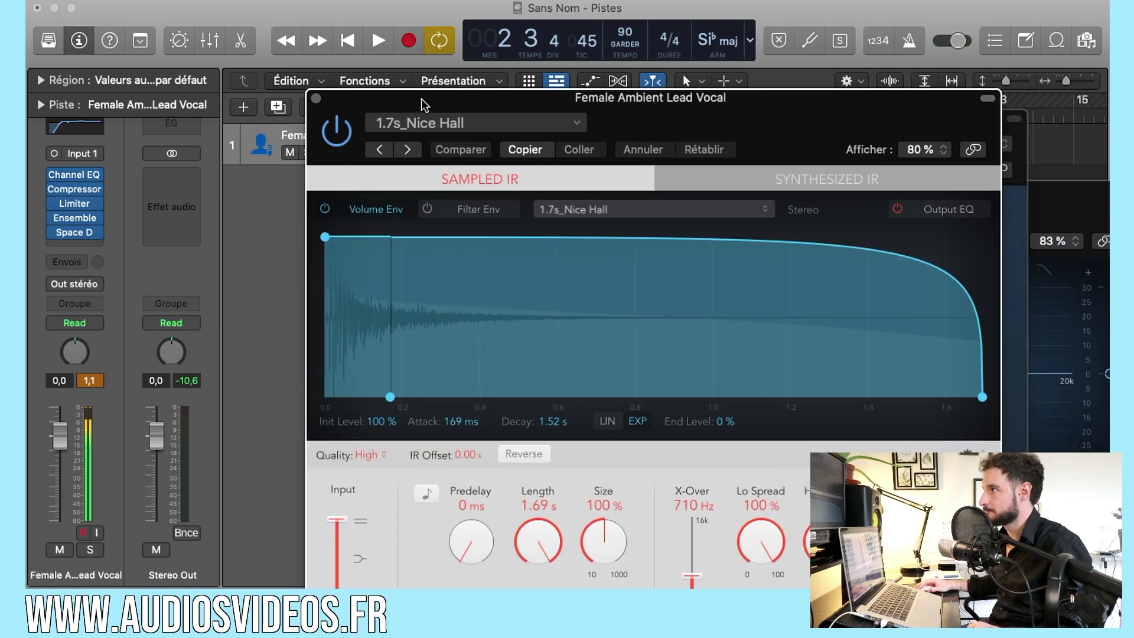
- Close all the open plug-in windows of the Female Ambient Lead Vocal track
left_click(318, 100)
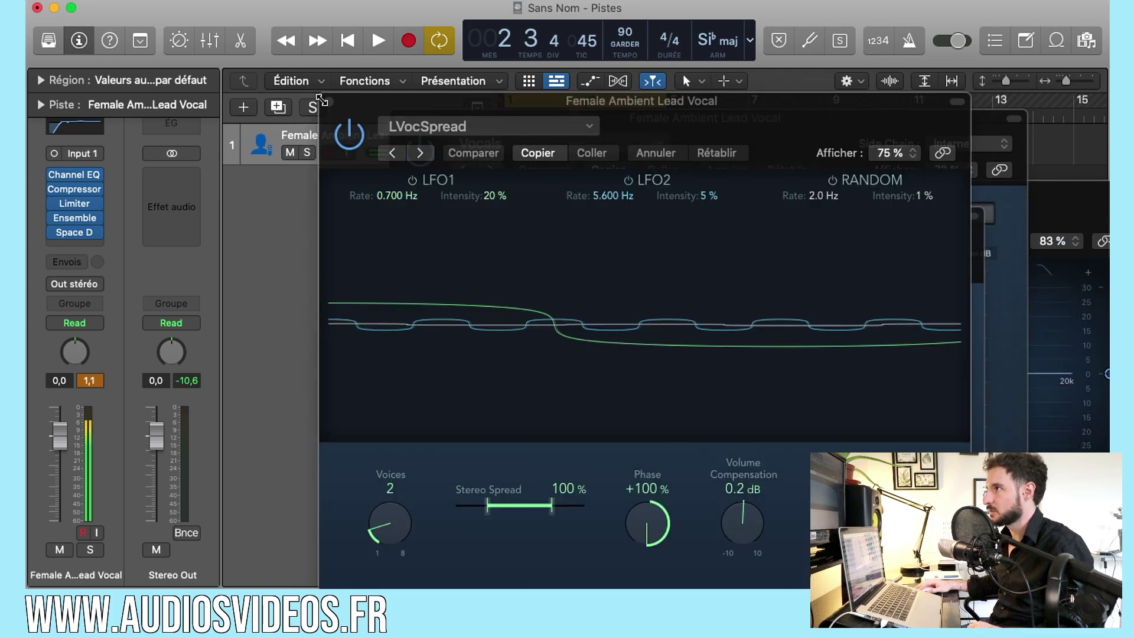
left_click(323, 101)
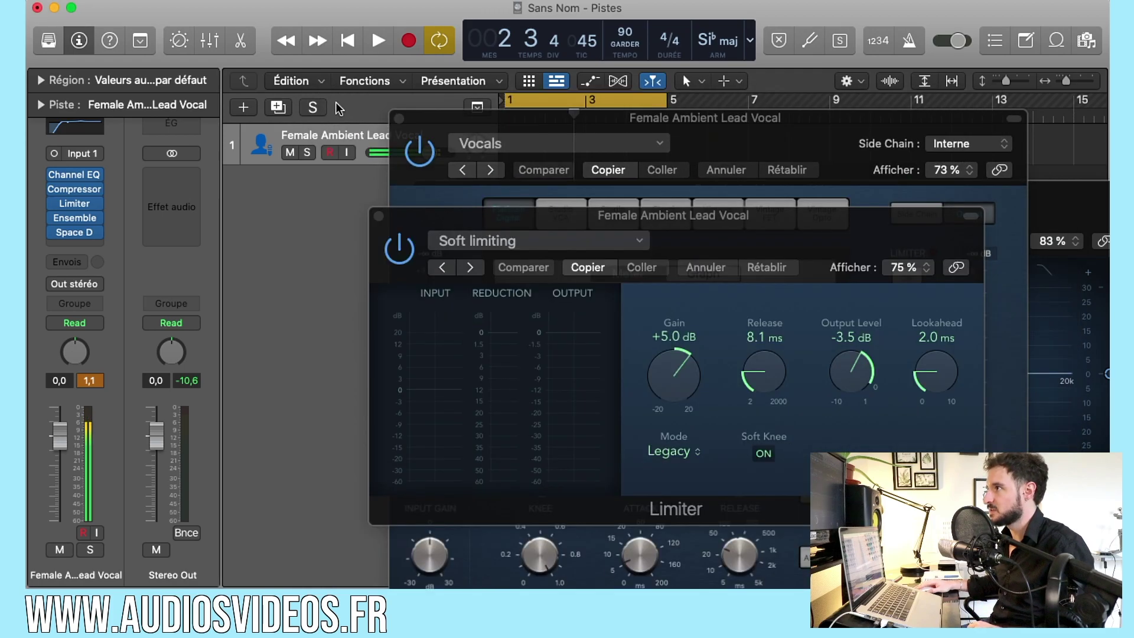
left_click(378, 216)
left_click(399, 119)
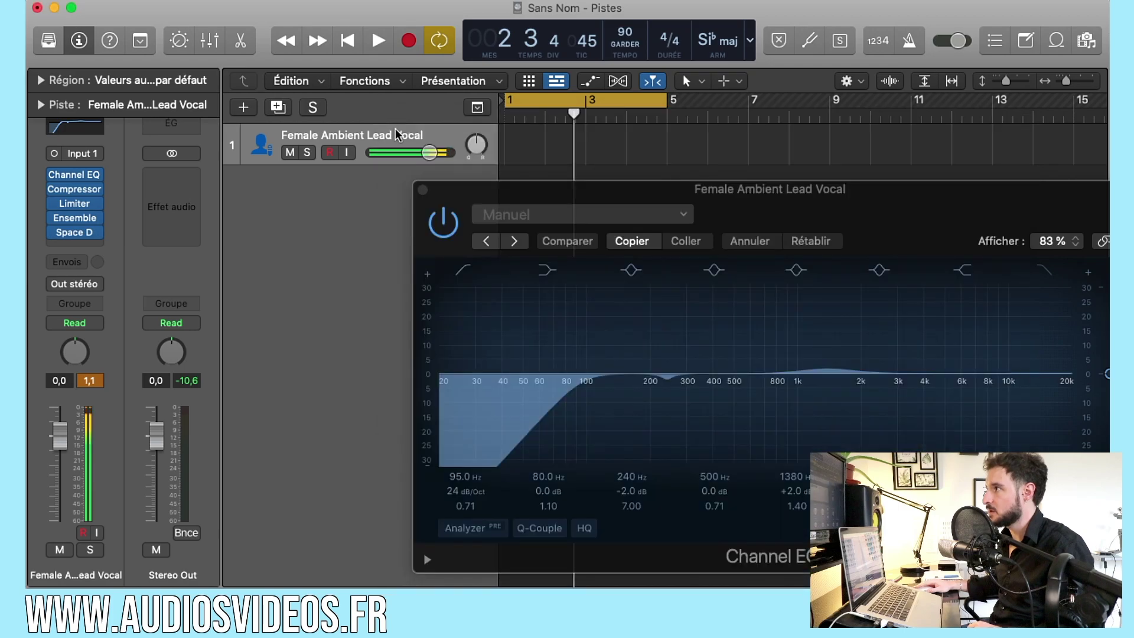
left_click(422, 189)
- Lower the Female Ambient Lead Vocal track's volume to -6.4 dB and turn on its input monitoring
left_click_drag(429, 152, 402, 153)
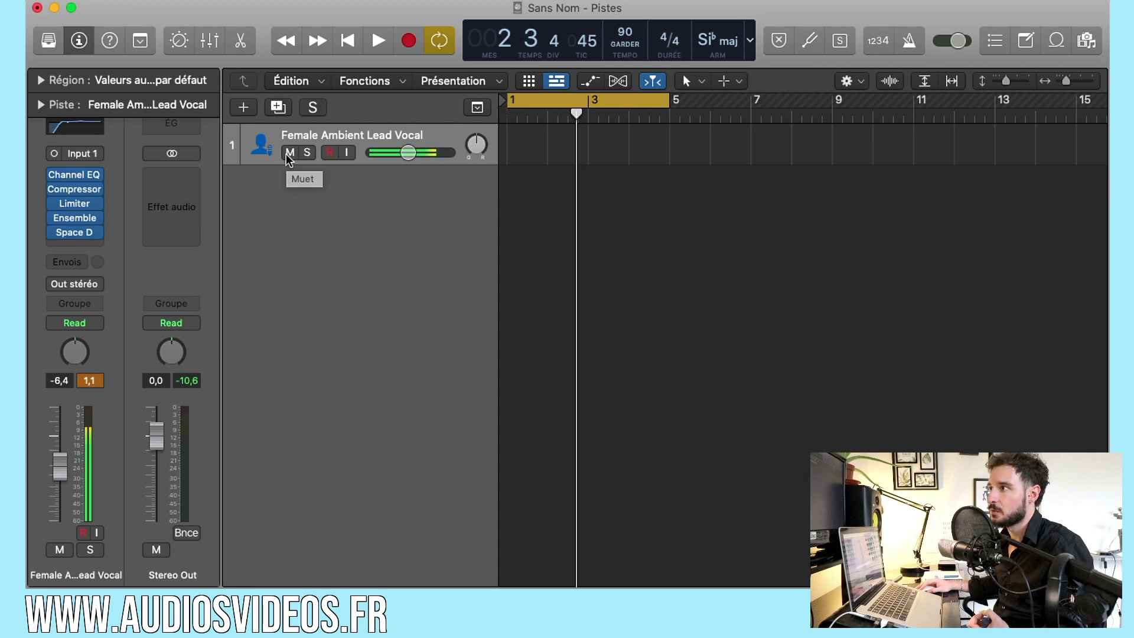
left_click(348, 154)
left_click(347, 154)
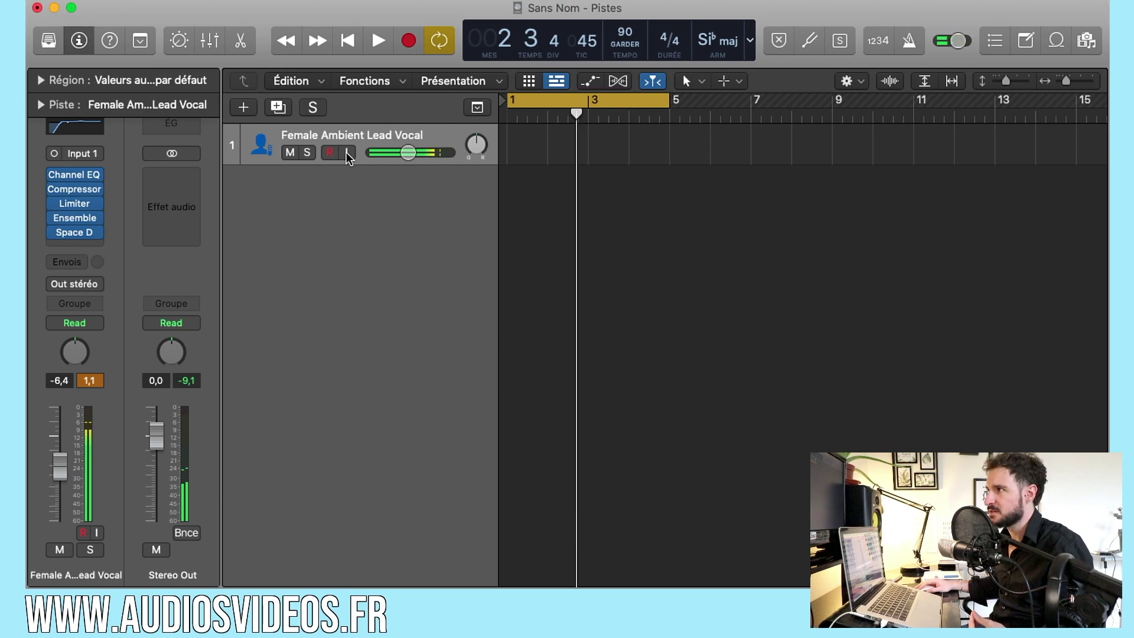
left_click(348, 155)
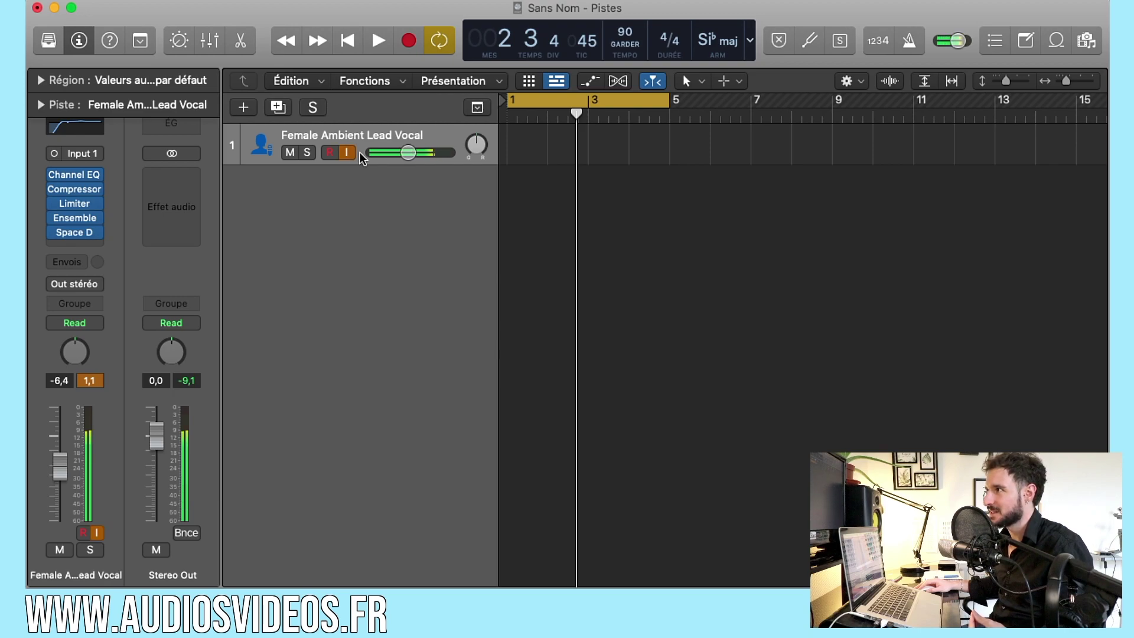
- Lower the monitored vocal track's volume to -21.0 dB and turn off its record arming
mouse_move(408, 152)
left_mouse_down()
mouse_move(371, 153)
mouse_move(387, 152)
left_mouse_up()
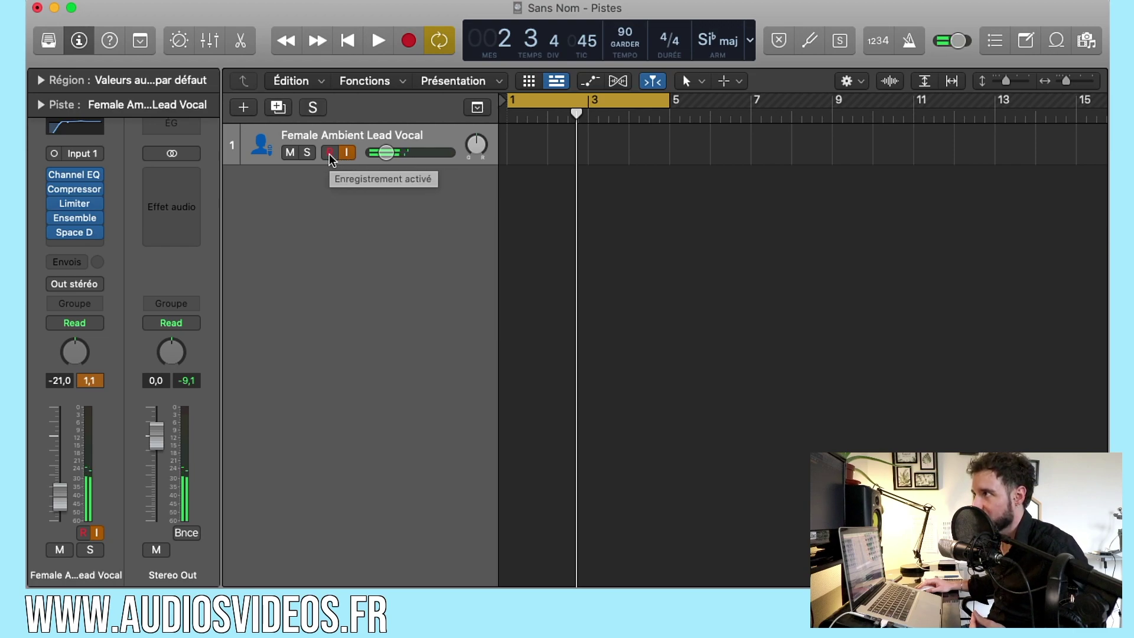
left_click(330, 153)
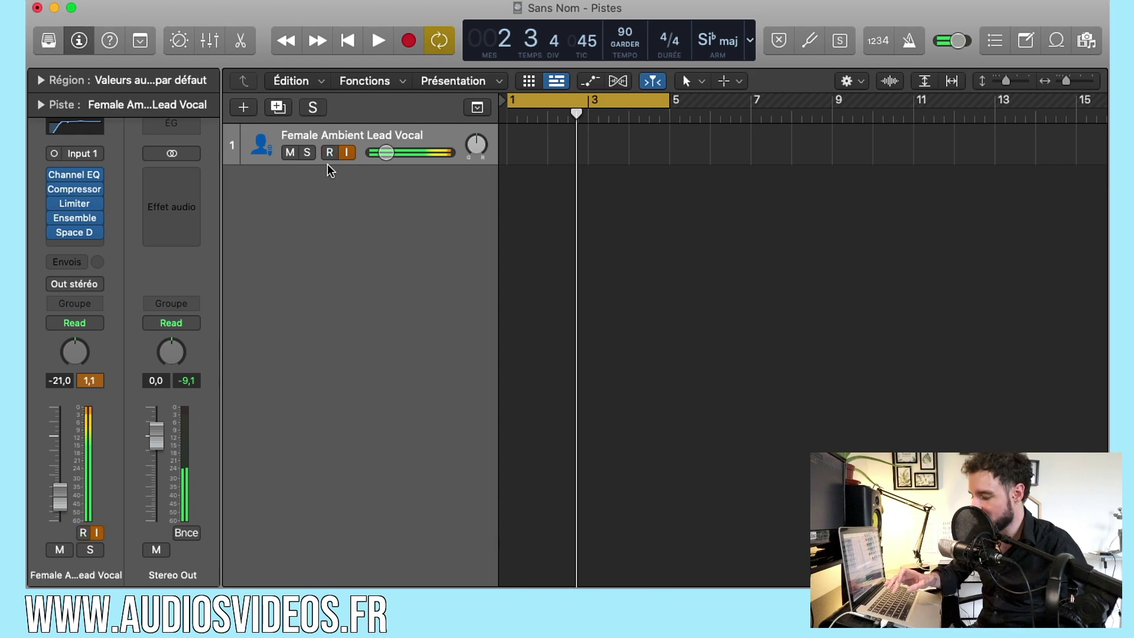
- Record a short vocal take from bar 1, return to the start, and turn off the track's input monitoring and record arming
key("r")
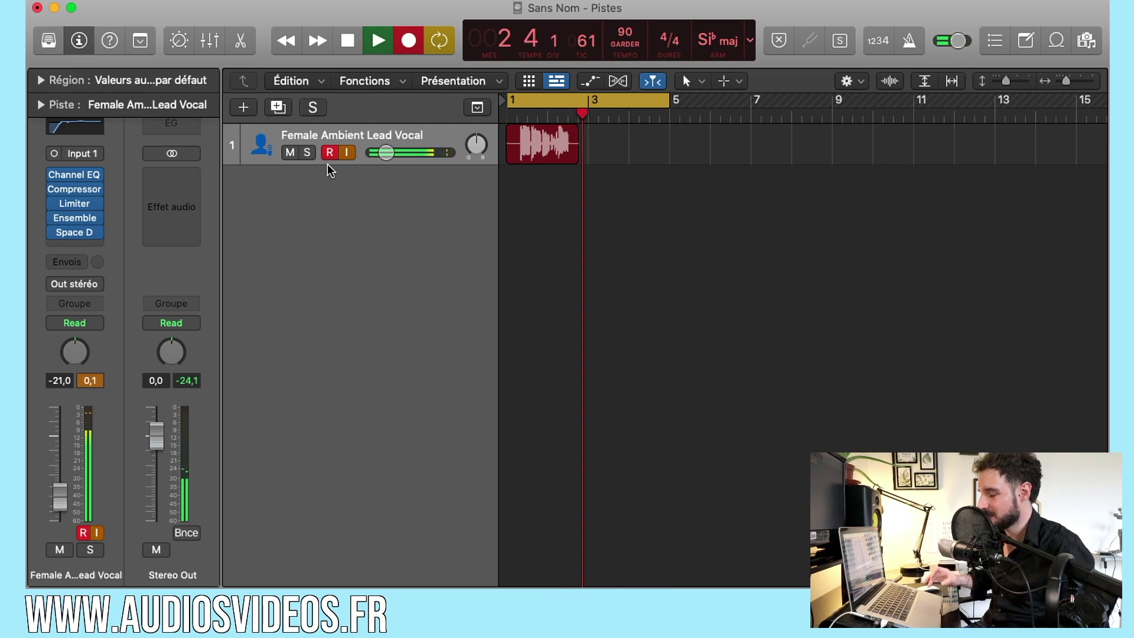
key("space")
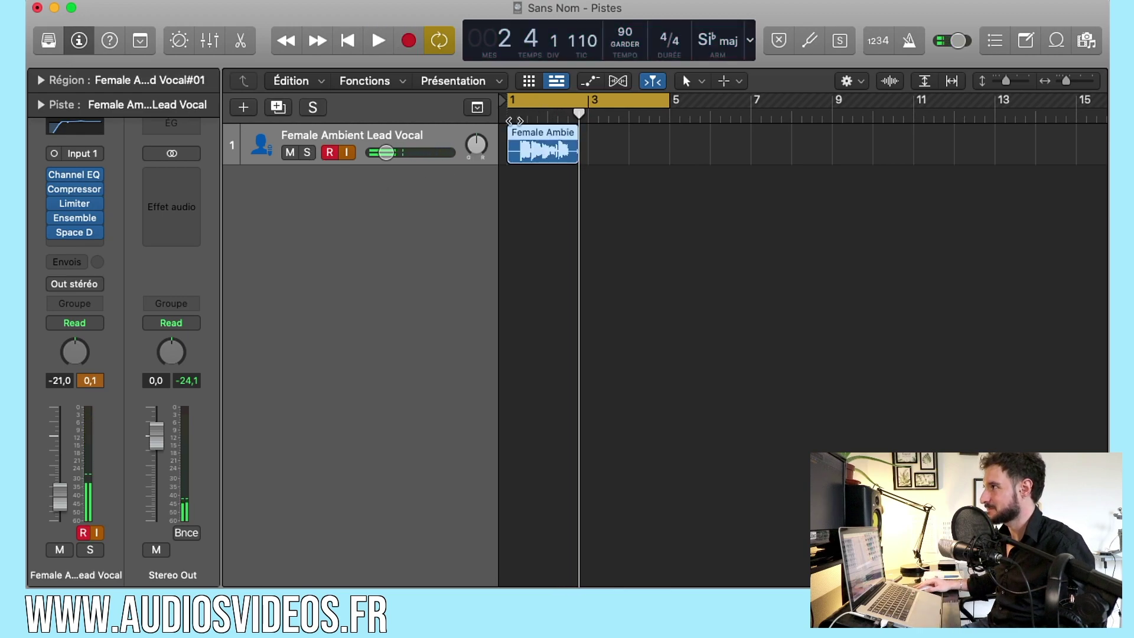
key("Return")
left_click(347, 152)
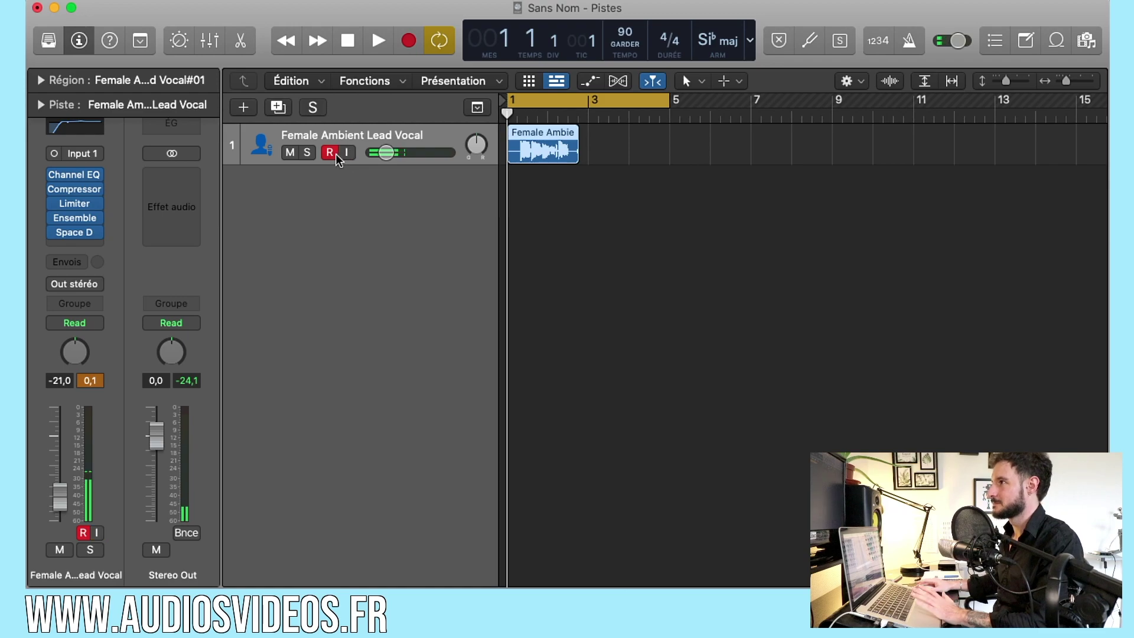
left_click(329, 153)
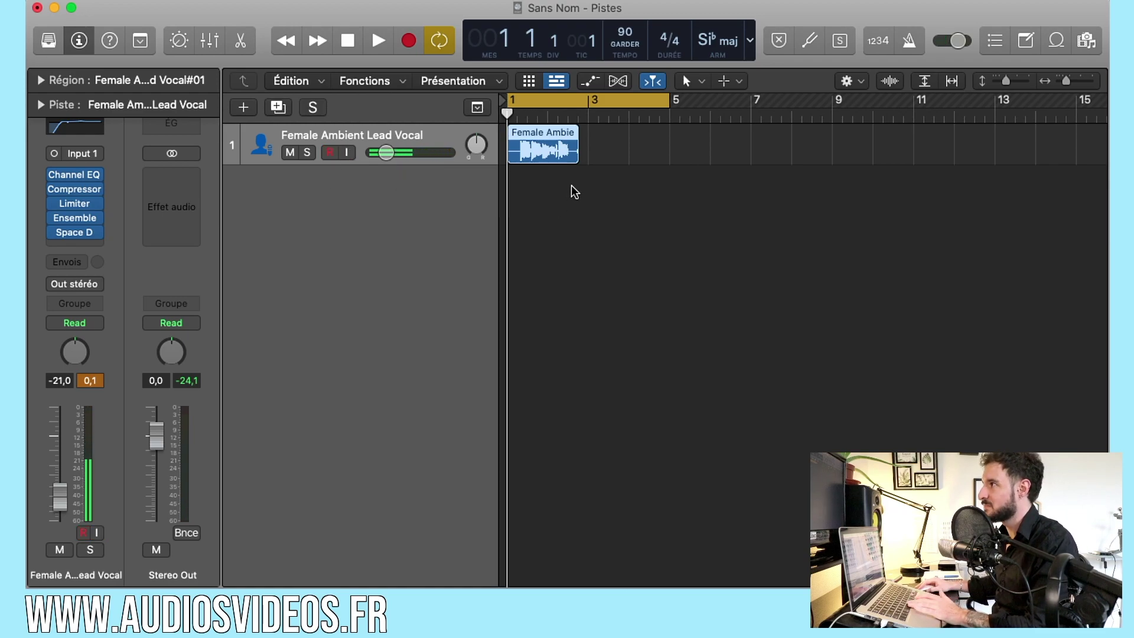
- Play back the recorded vocal take while raising the track's volume to -5.3 dB
key("space")
left_click_drag(386, 153, 413, 154)
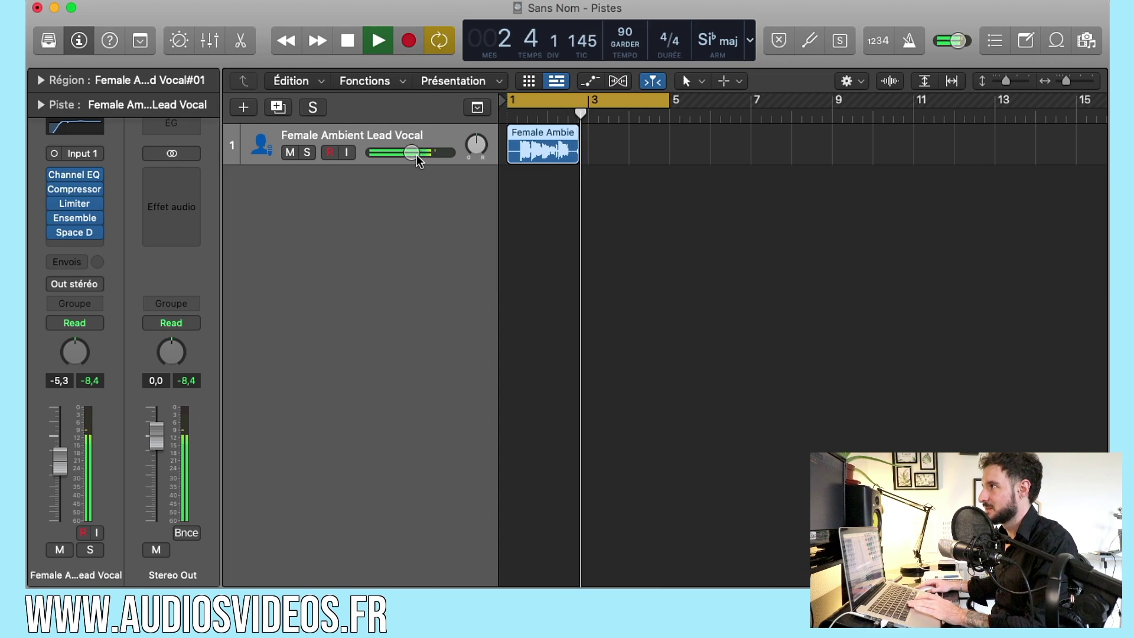
key("space")
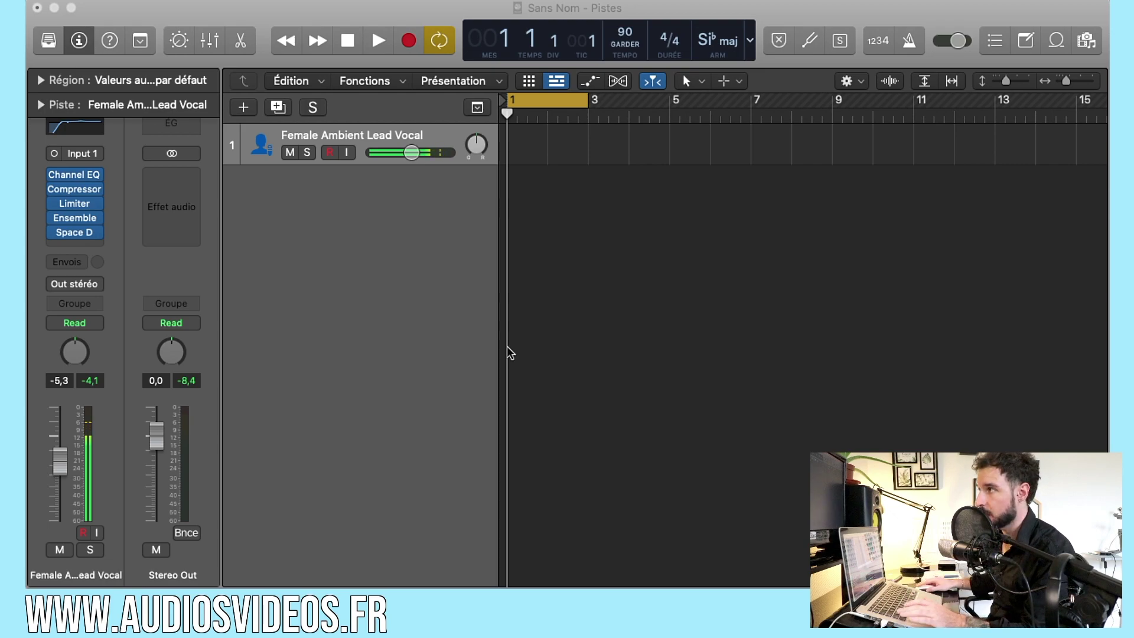
- Turn on the vocal track's input monitoring, lower its volume to -25.0 dB and arm it for recording
left_click(346, 154)
left_click_drag(411, 152, 382, 153)
left_click(330, 152)
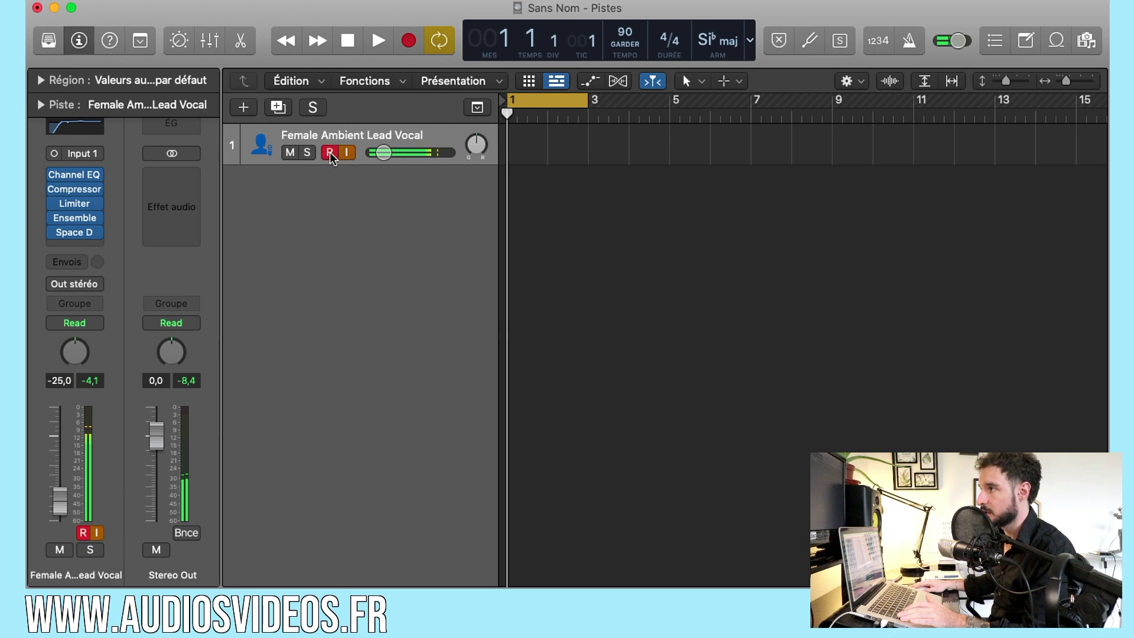
- Record two vocal takes over the cycle from bar 1 to bar 3, stop, and disarm the track
key("r")
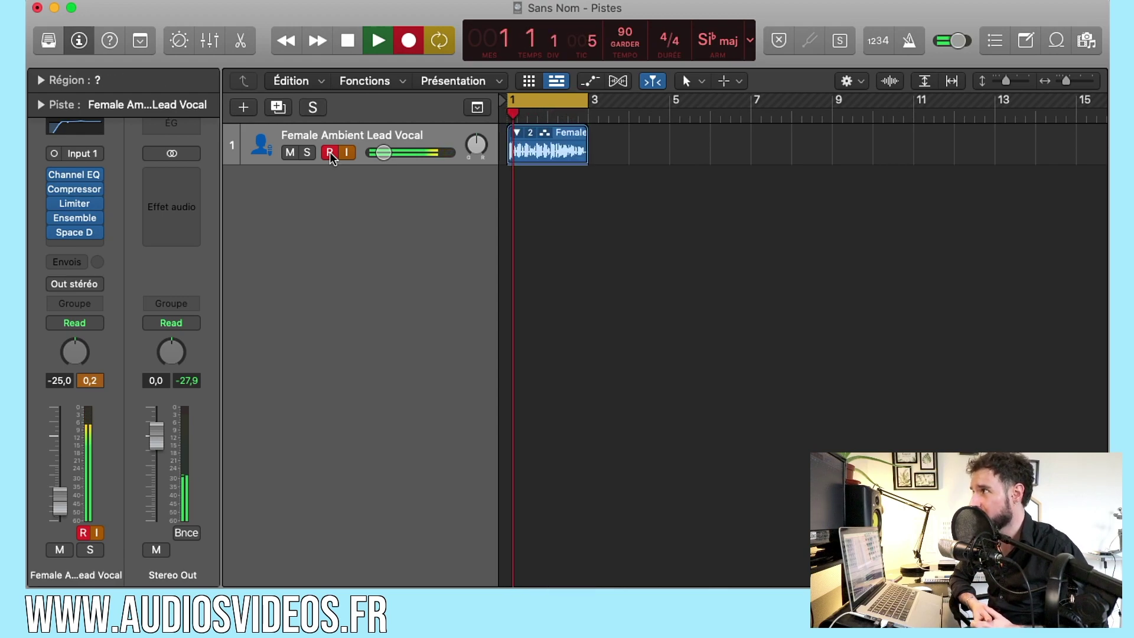
key("space")
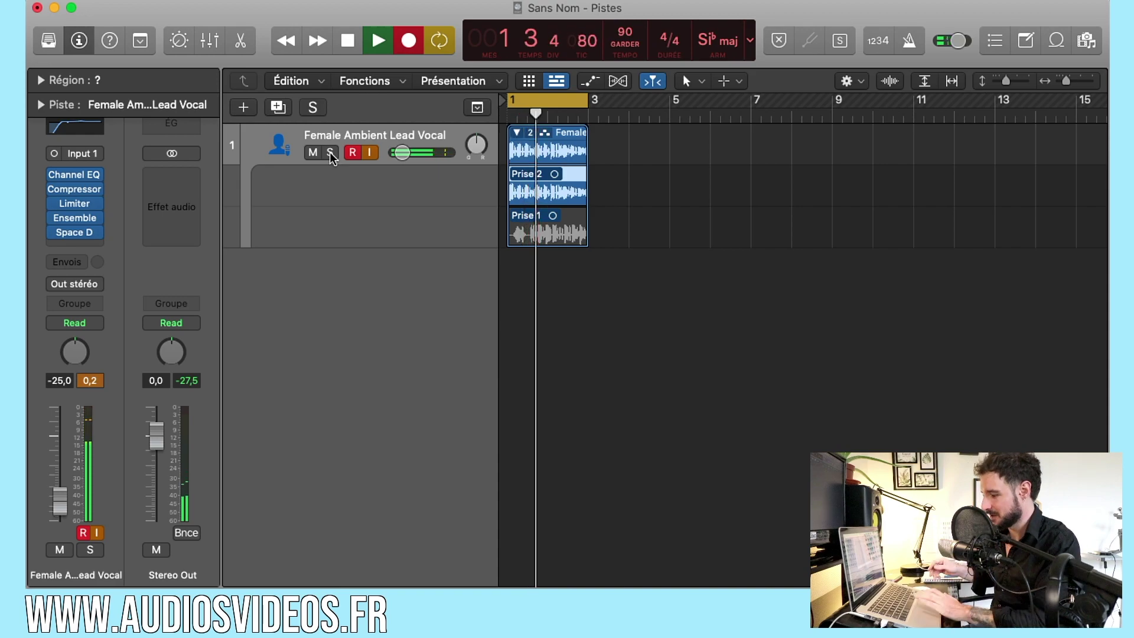
left_click(352, 153)
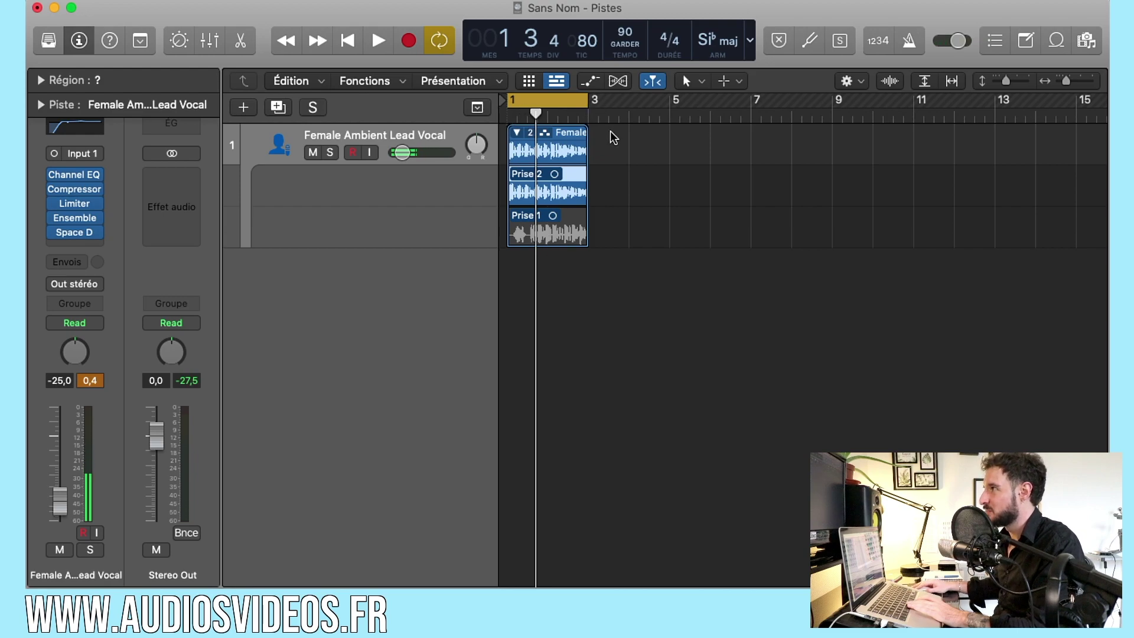
- Build Comp A in the expanded take folder by selecting alternating sections of Prise 2 and Prise 1
scroll(609, 133, "up", 8)
scroll(610, 149, "left", 3)
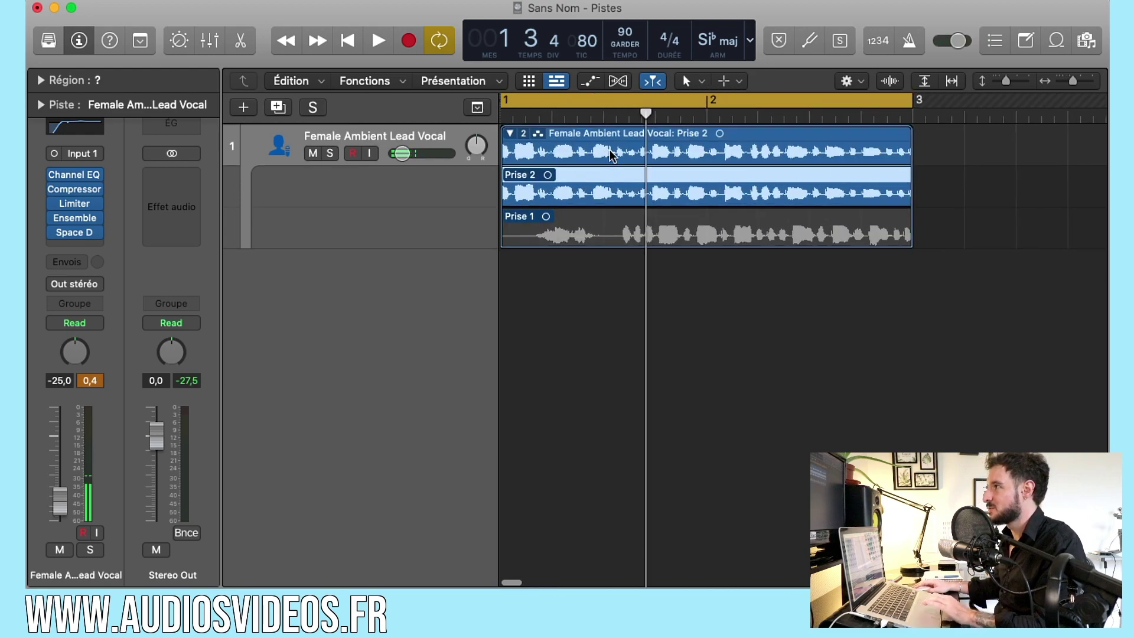
left_click(509, 134)
left_click(508, 133)
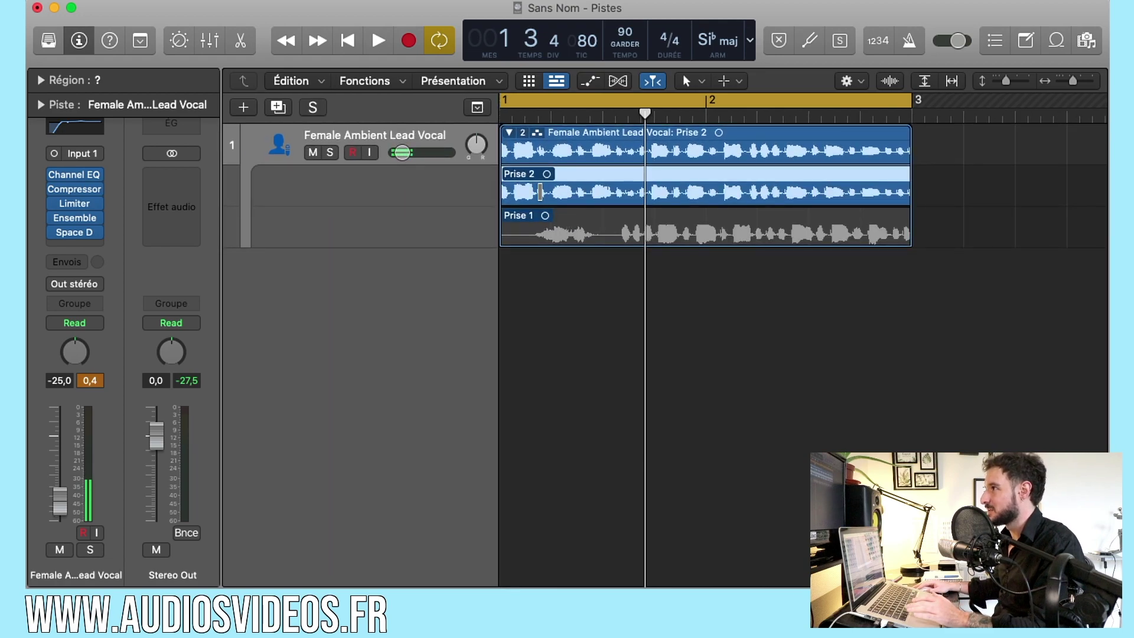
left_click_drag(555, 193, 607, 232)
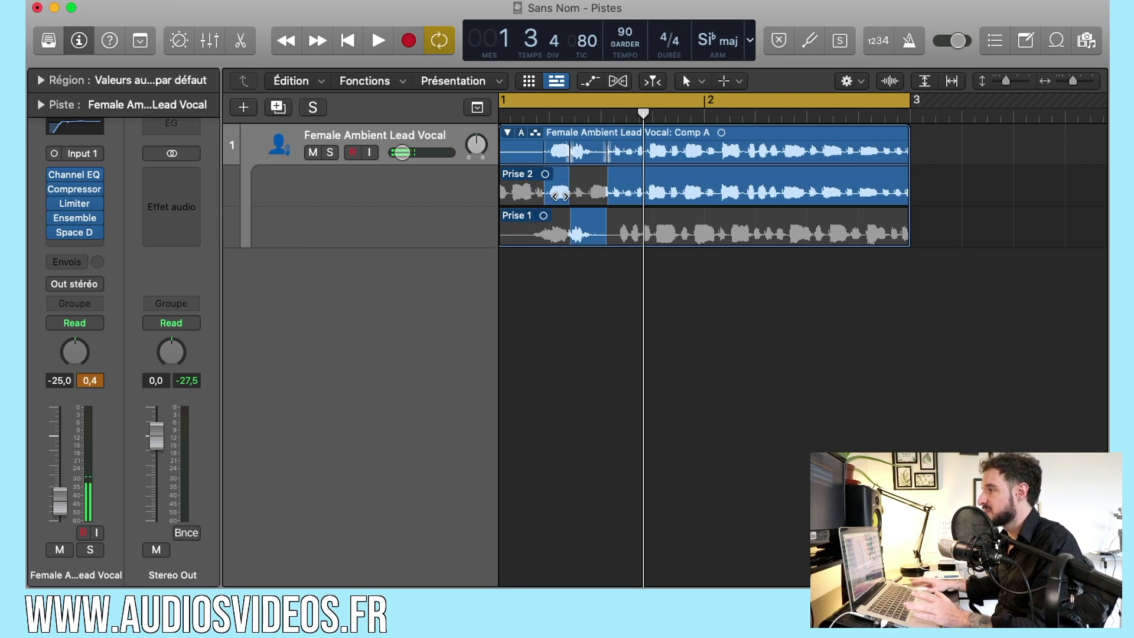
left_click_drag(560, 195, 648, 181)
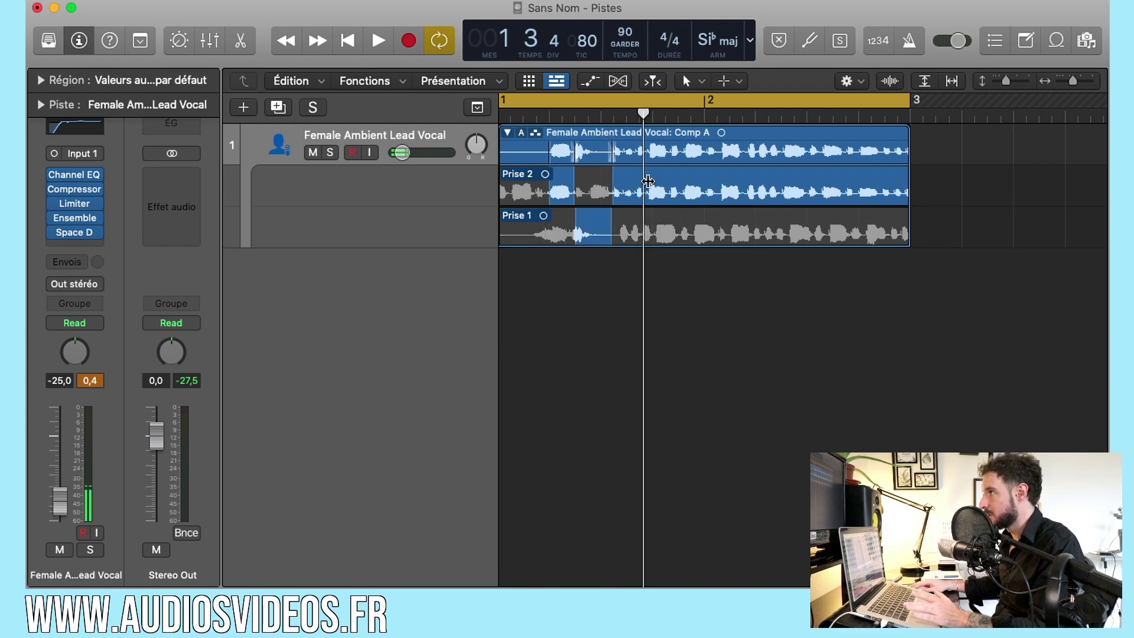
left_click_drag(655, 221, 750, 221)
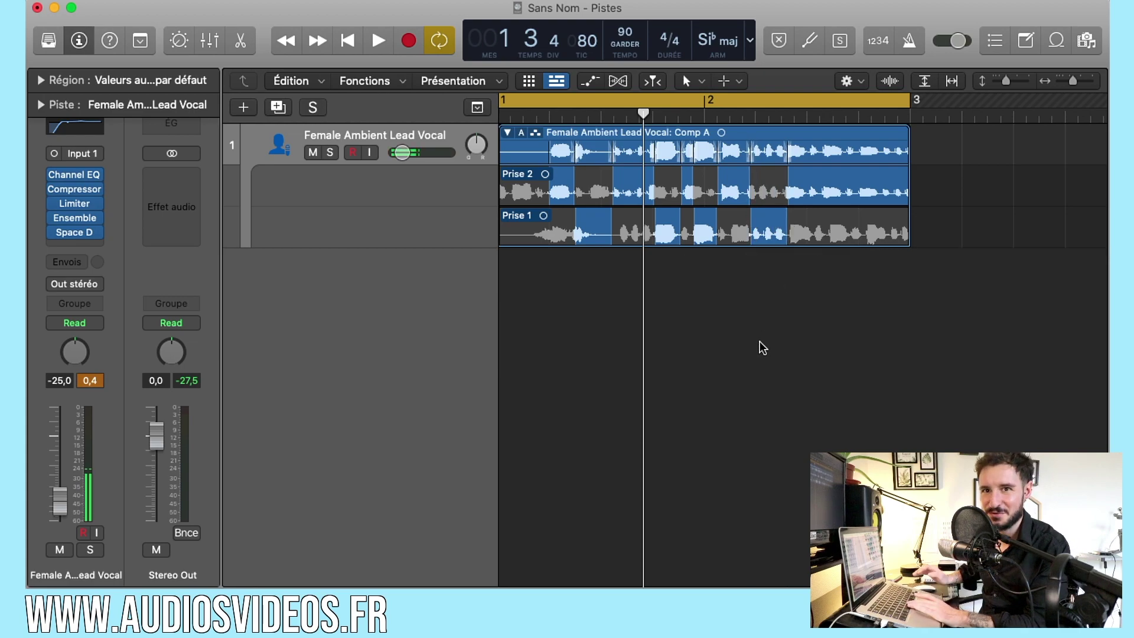
- Play back Comp A while raising the track's volume to -4.1 dB, and collapse the take folder
key("space")
left_click_drag(403, 152, 433, 152)
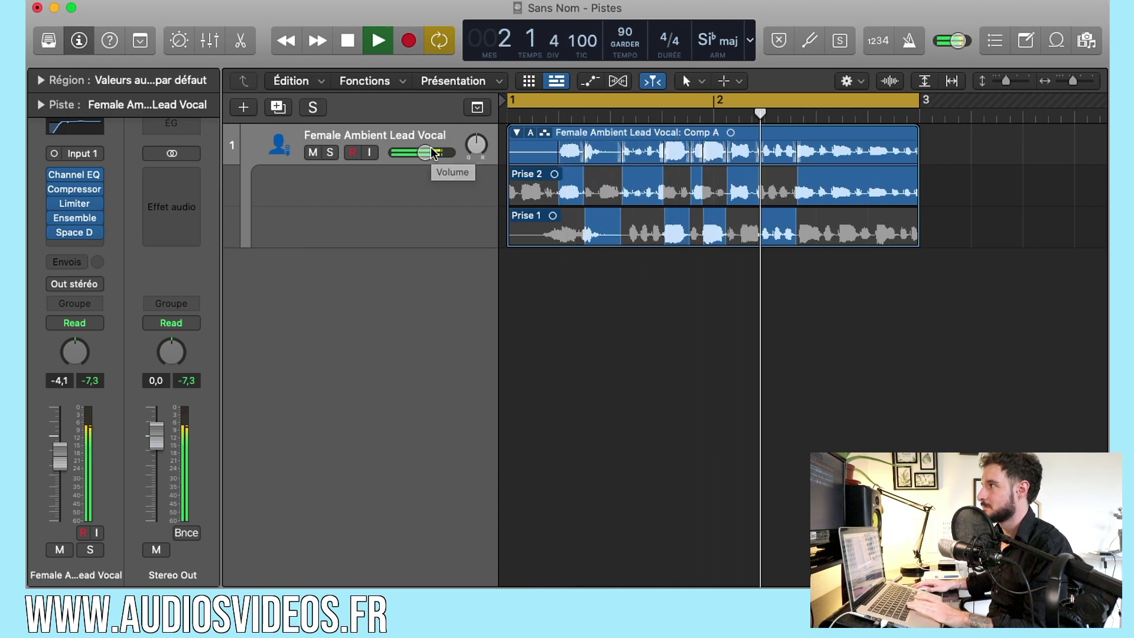
key("space")
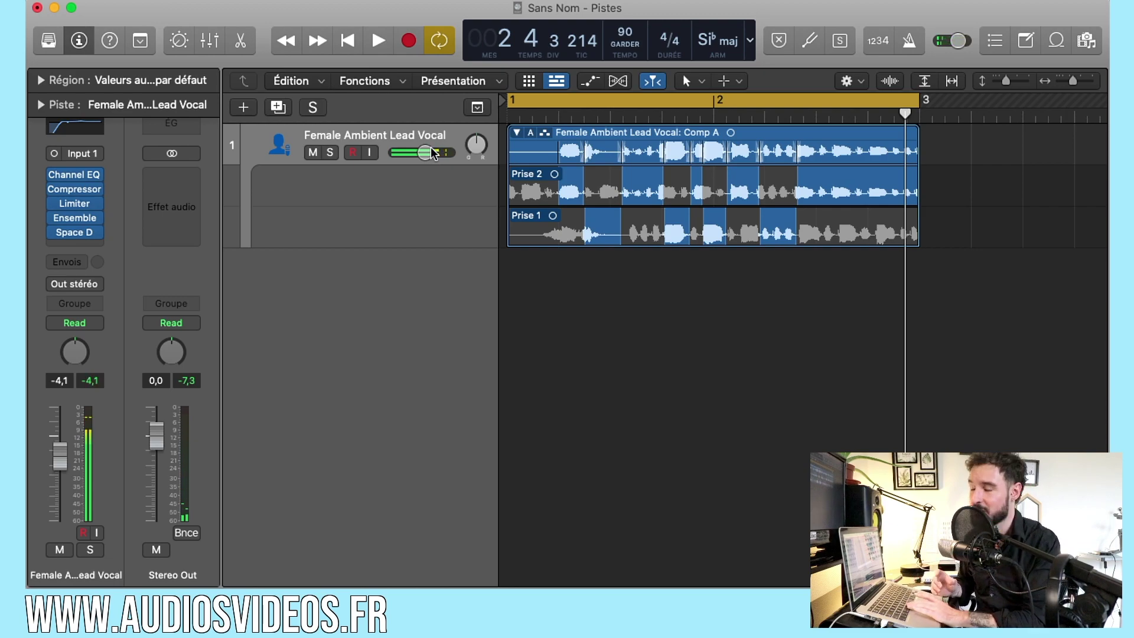
left_click(517, 134)
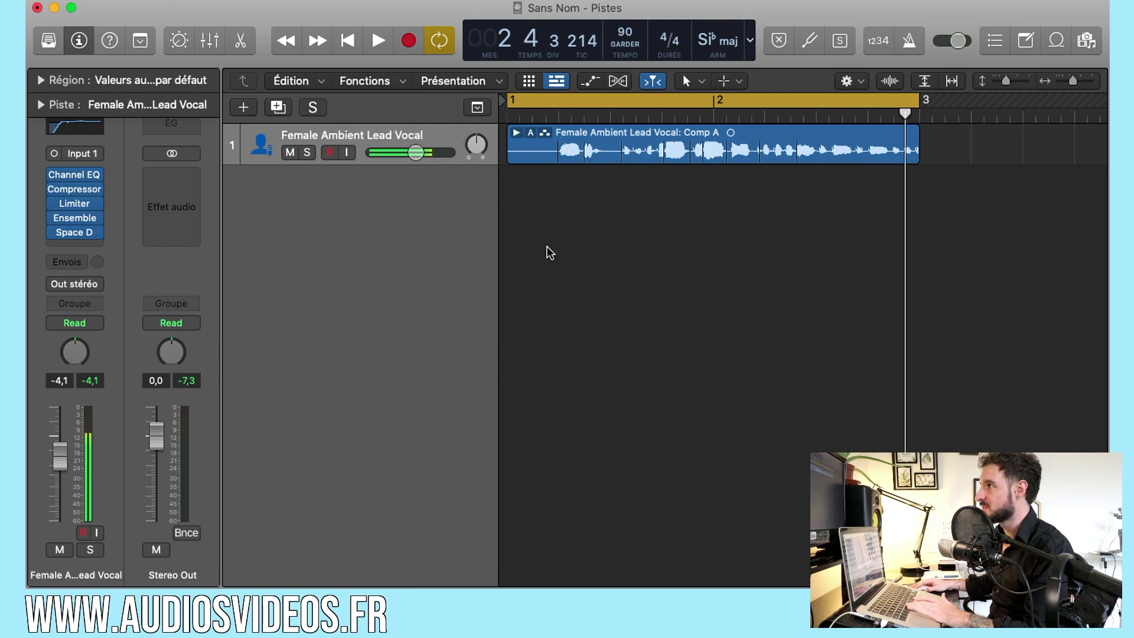
- Try unpacking the take folder onto separate tracks with Décompacter, and undo the unpacking
left_click(531, 134)
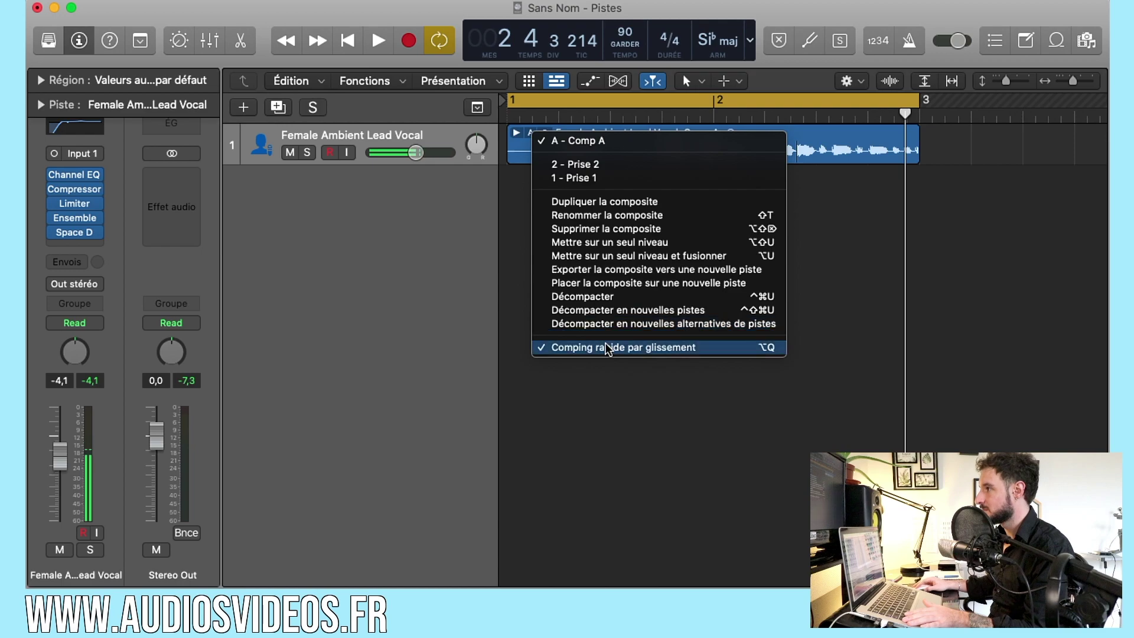
left_click(606, 301)
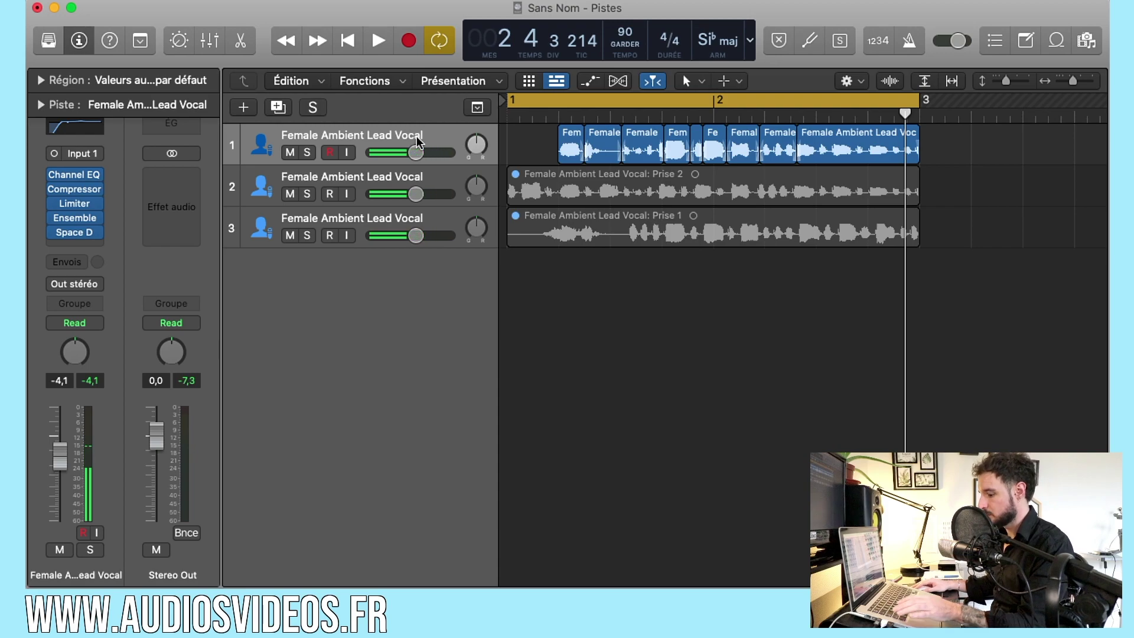
key("super+z")
- Try flattening and merging Comp A with Mettre sur un seul niveau et fusionner, play the merged region, and undo back to the take folder
left_click(532, 134)
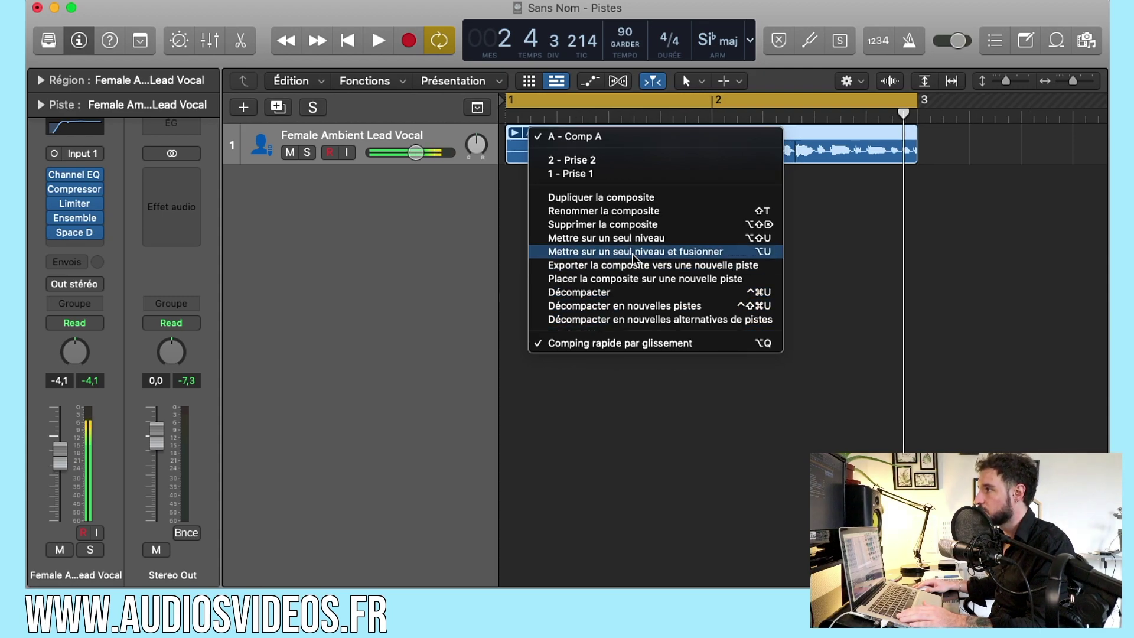
left_click(633, 252)
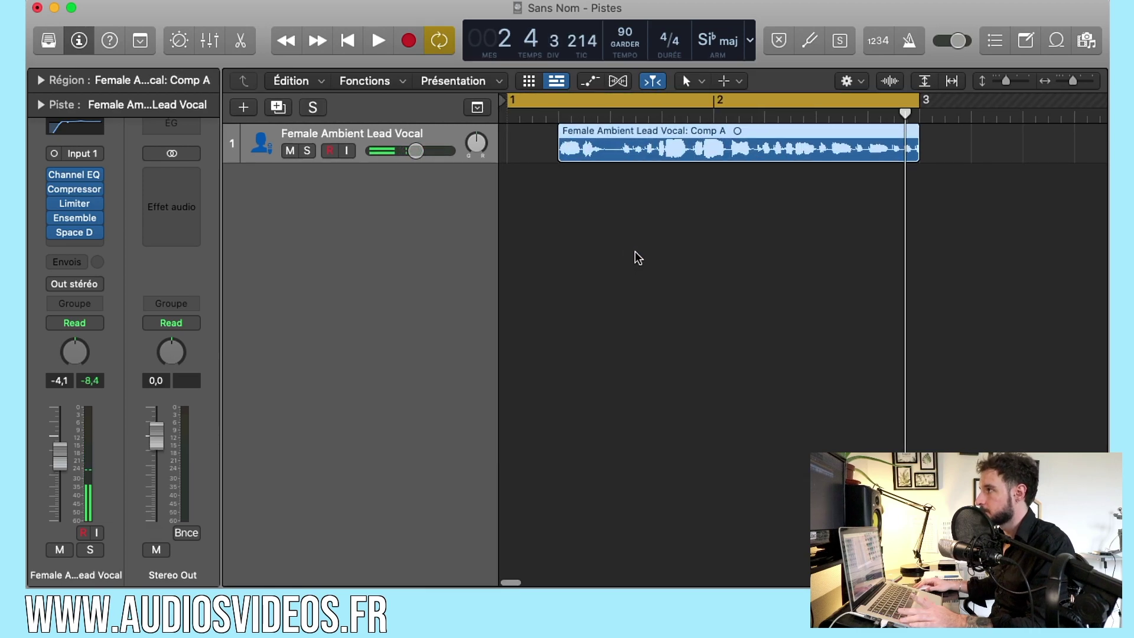
key("space")
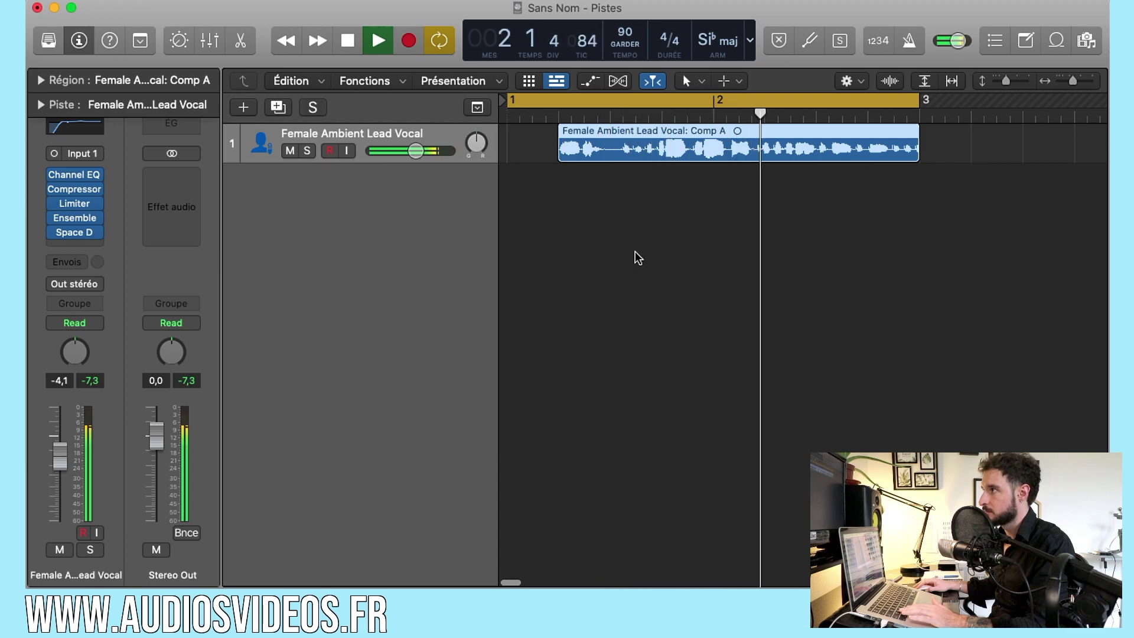
key("space")
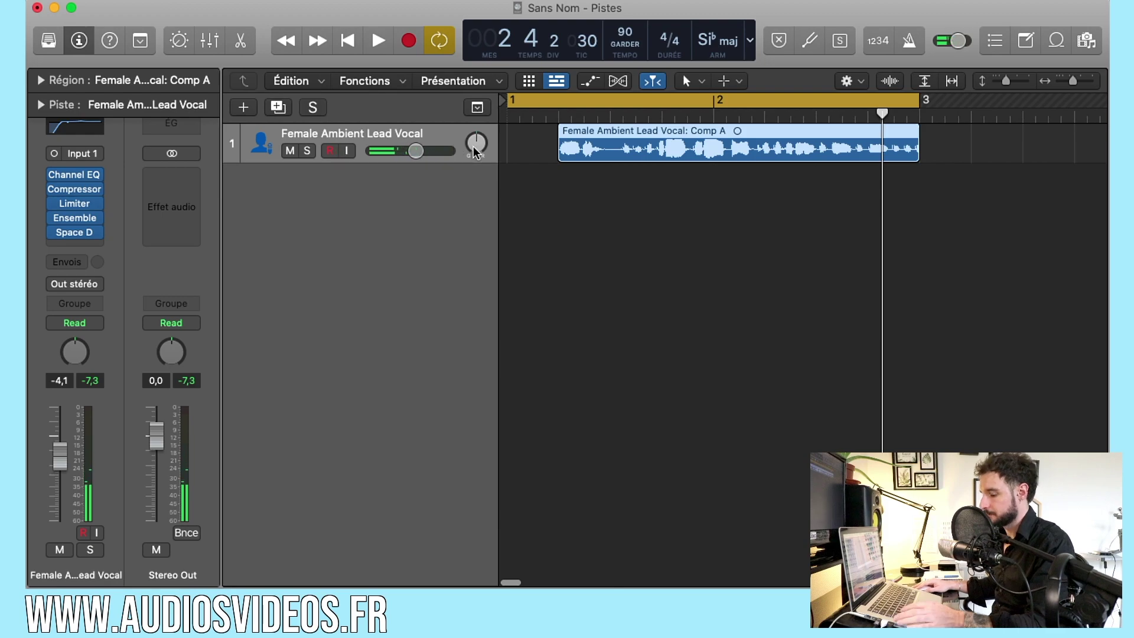
key("super+z")
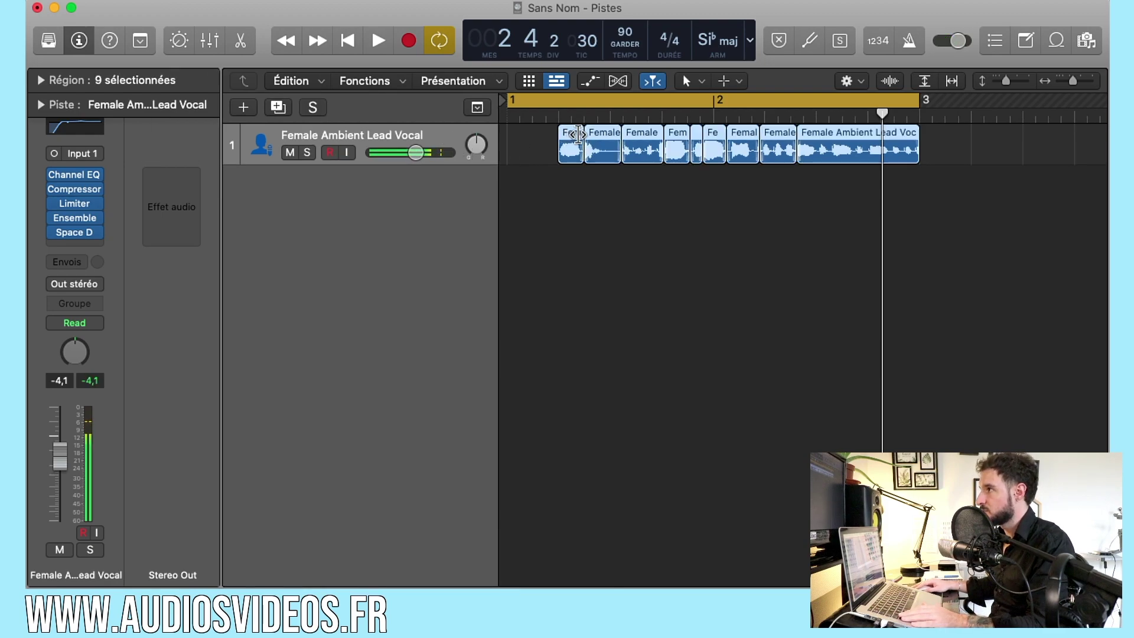
key("super+shift+z")
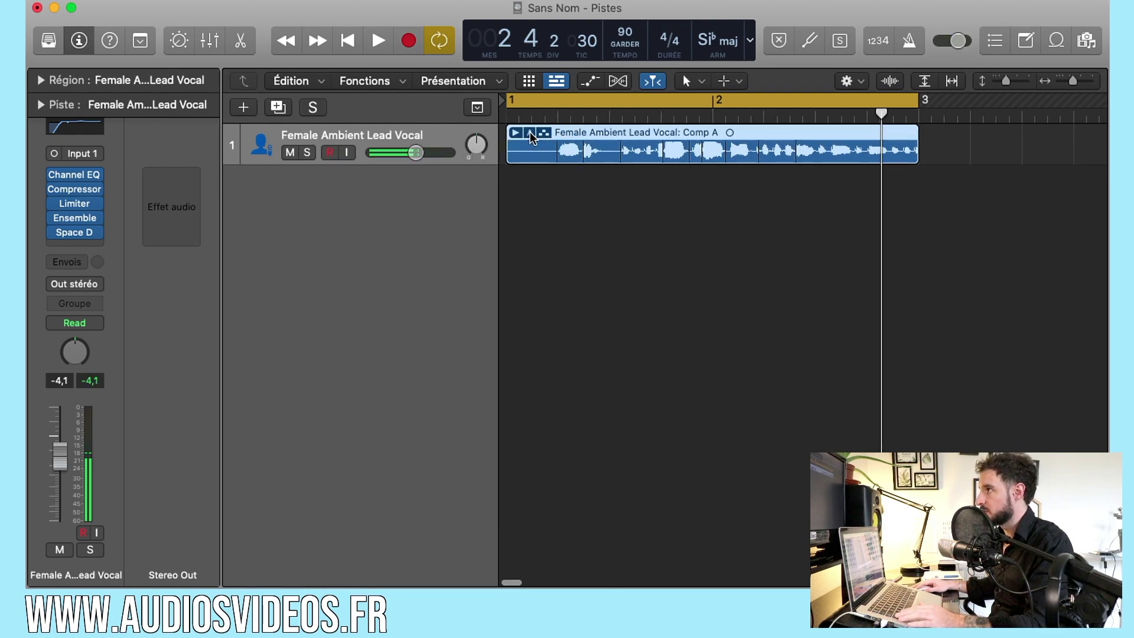
- Move Comp A out of the take folder with Placer la composite sur une nouvelle piste, and select the new track with its regions
left_click(530, 133)
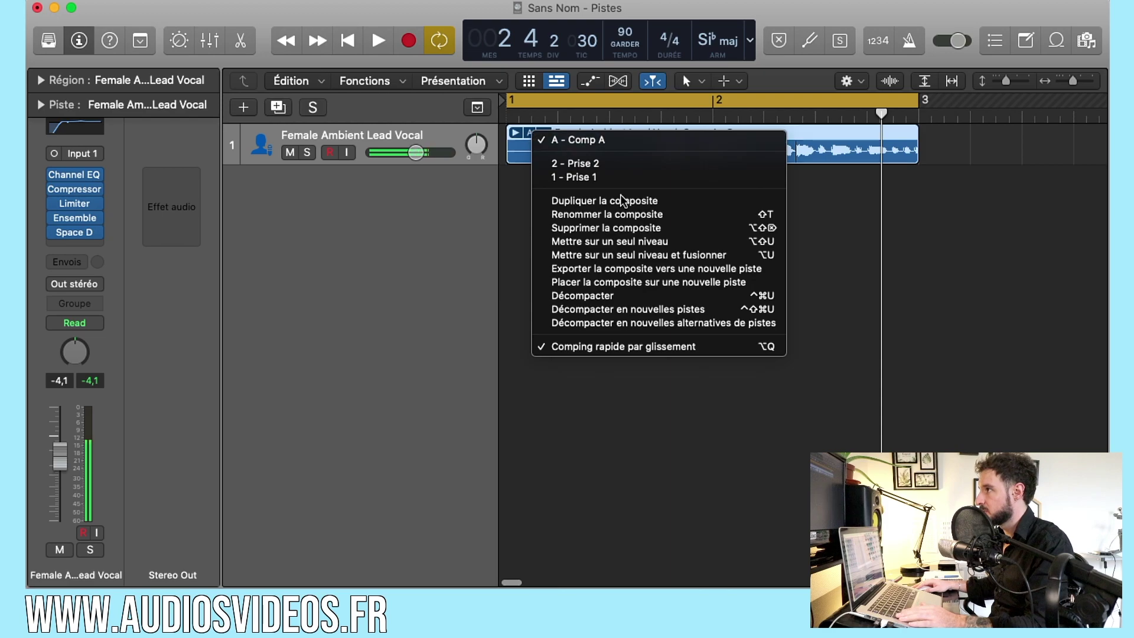
left_click(621, 283)
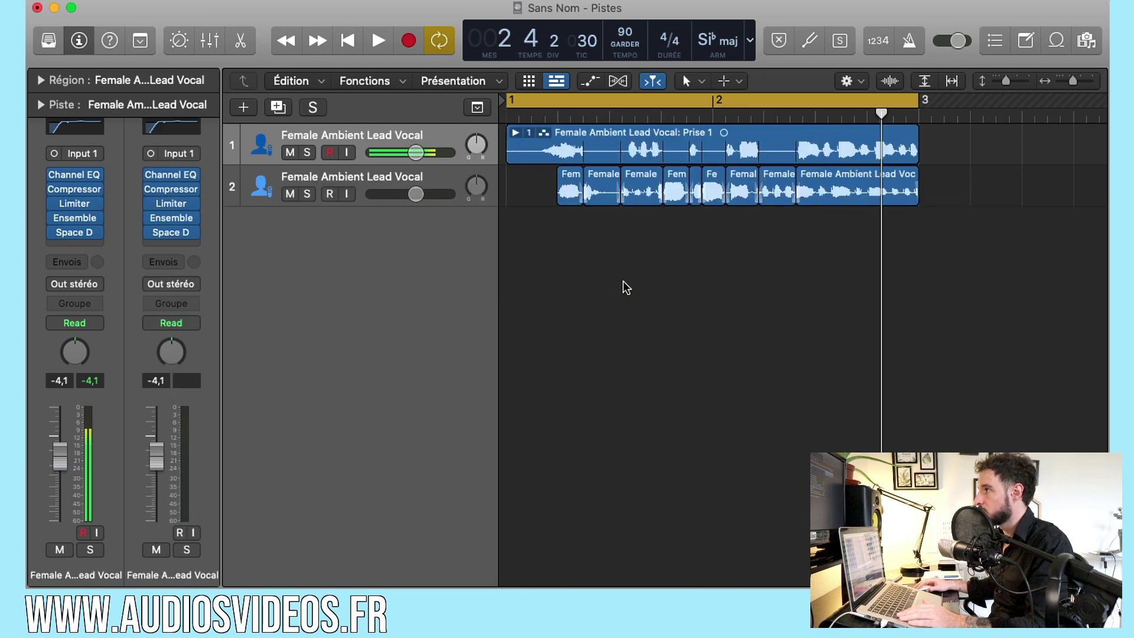
left_click(429, 133)
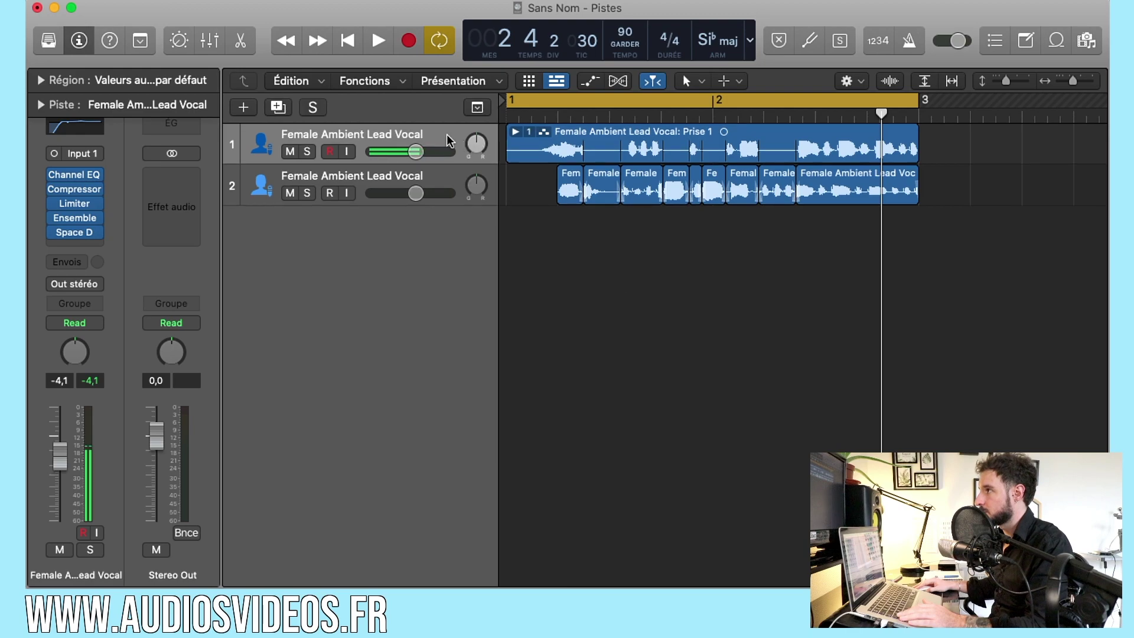
left_click(430, 187)
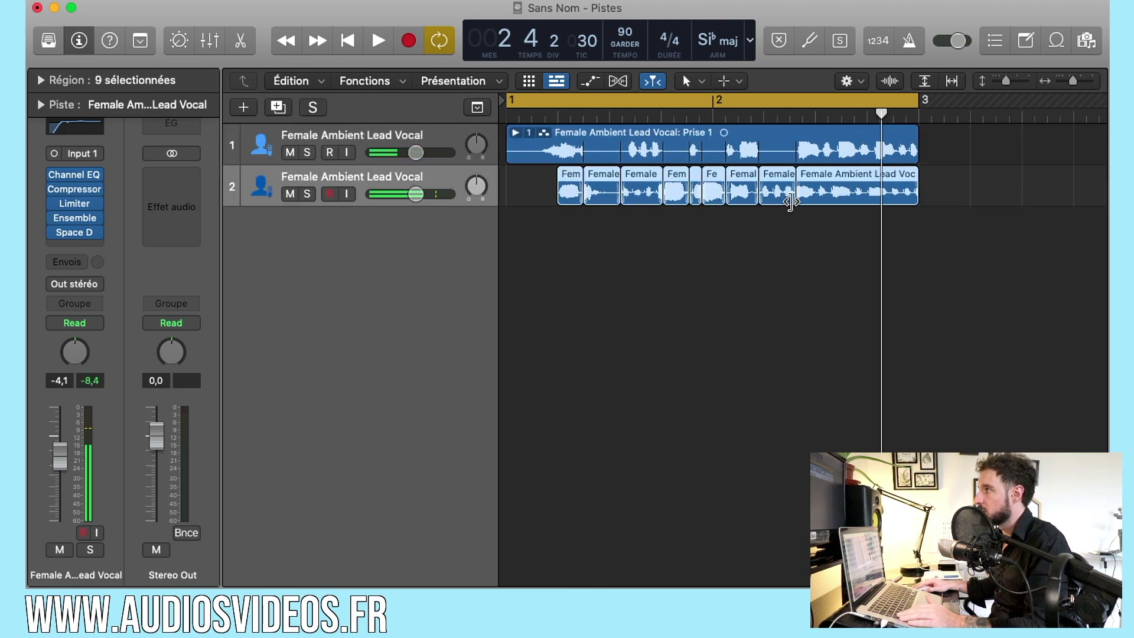
- Examine up close the crossfade between two neighbouring Comp A regions on the second track
key("super+Right")
key("super+Right")
key("super+Right")
key("super+Right")
key("super+Right")
key("super+Right")
key("super+Left")
key("super+Right")
key("super+Right")
left_click_drag(1008, 83, 1083, 83)
scroll(945, 253, "right", 10)
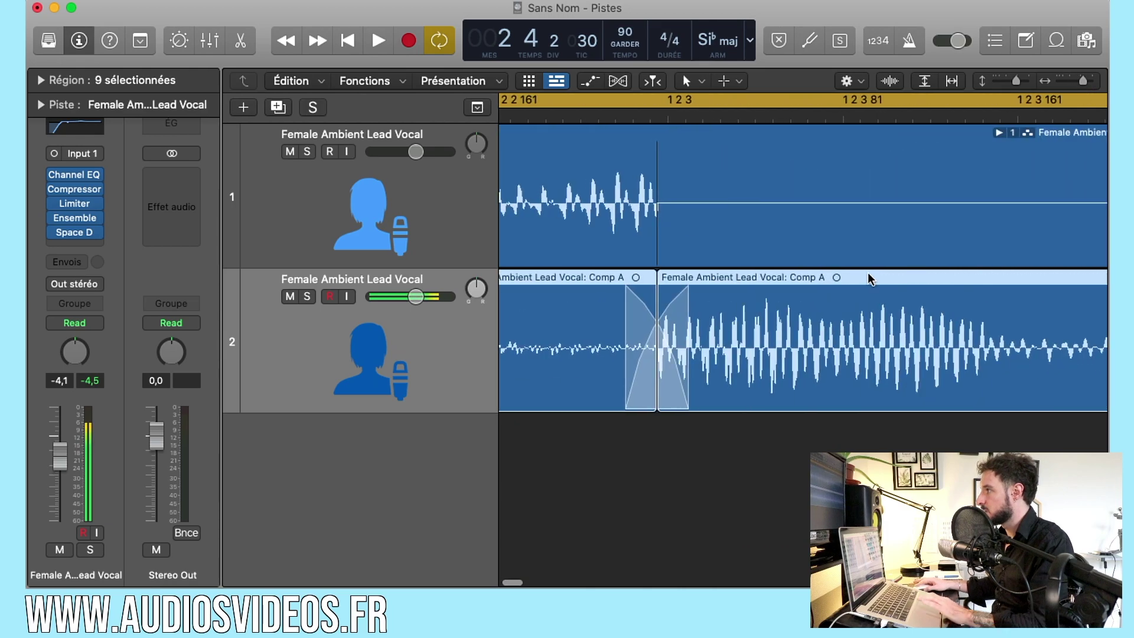